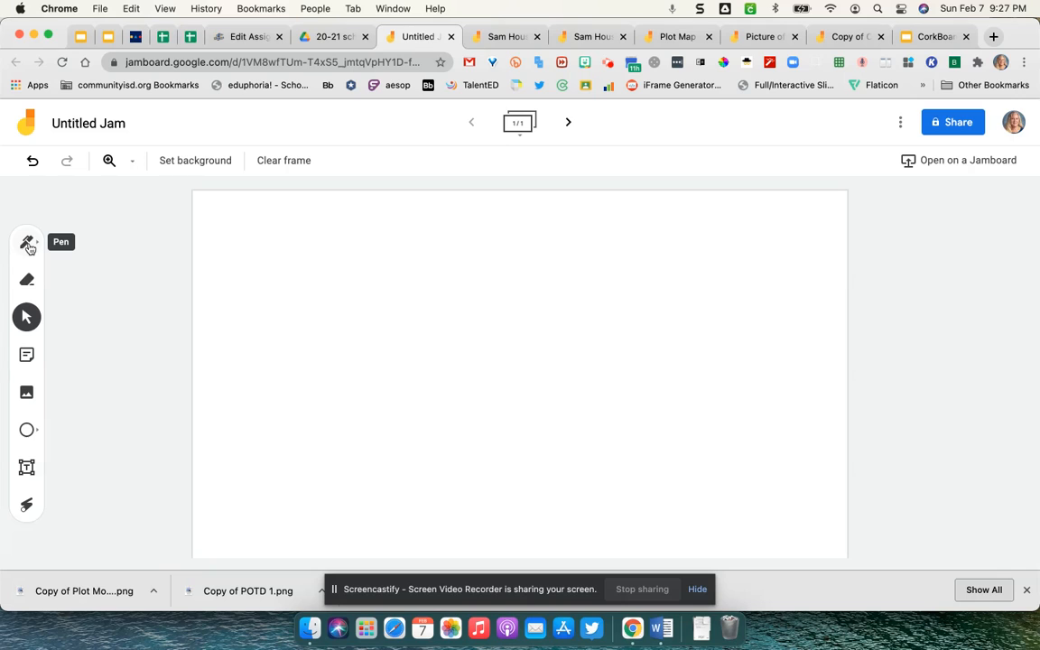
# Step: Preview the green, blue, pink, orange and transparent colours for a new sticky note, and discard the note
pyautogui.click(26, 356)
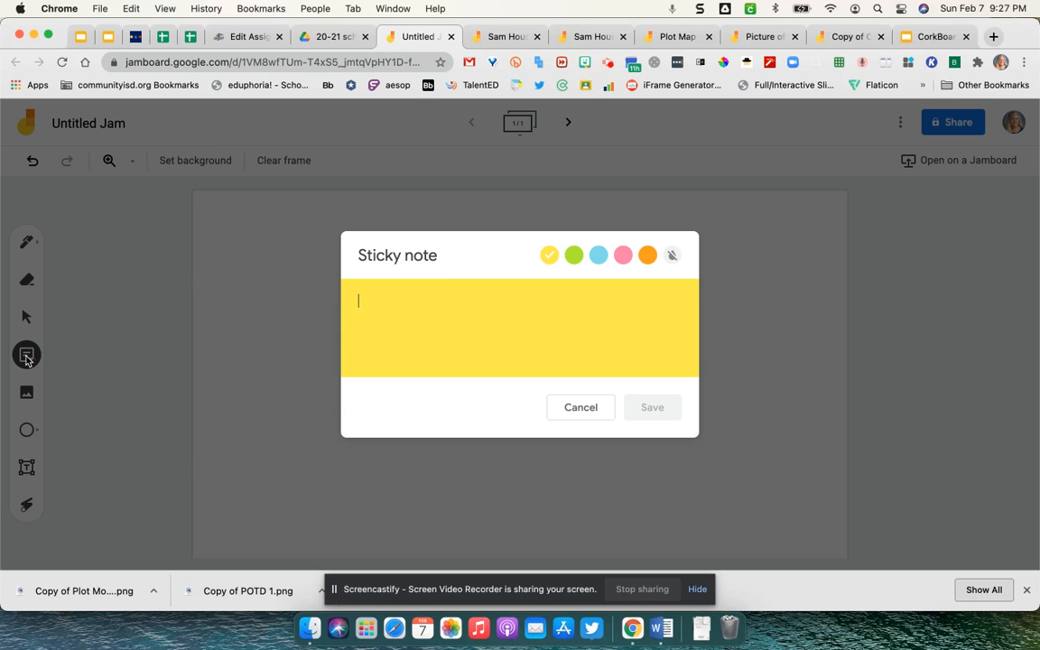
pyautogui.click(573, 255)
pyautogui.click(598, 256)
pyautogui.click(625, 256)
pyautogui.click(647, 256)
pyautogui.click(671, 255)
pyautogui.click(594, 408)
# Step: Examine the image source options, and the text box's style, colour and alignment options
pyautogui.click(26, 398)
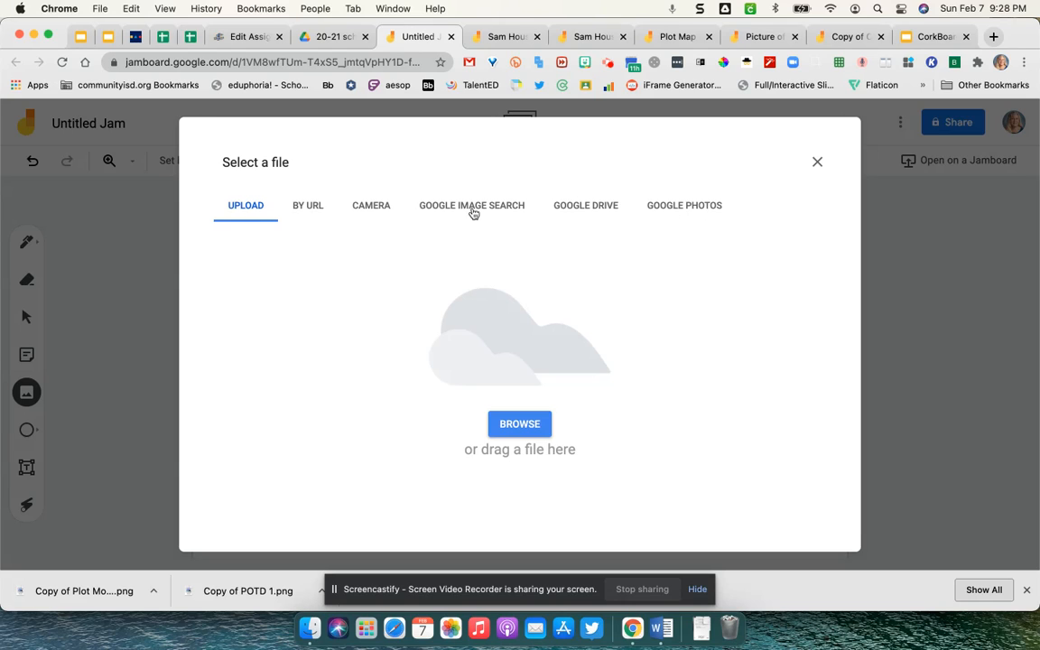
pyautogui.click(816, 164)
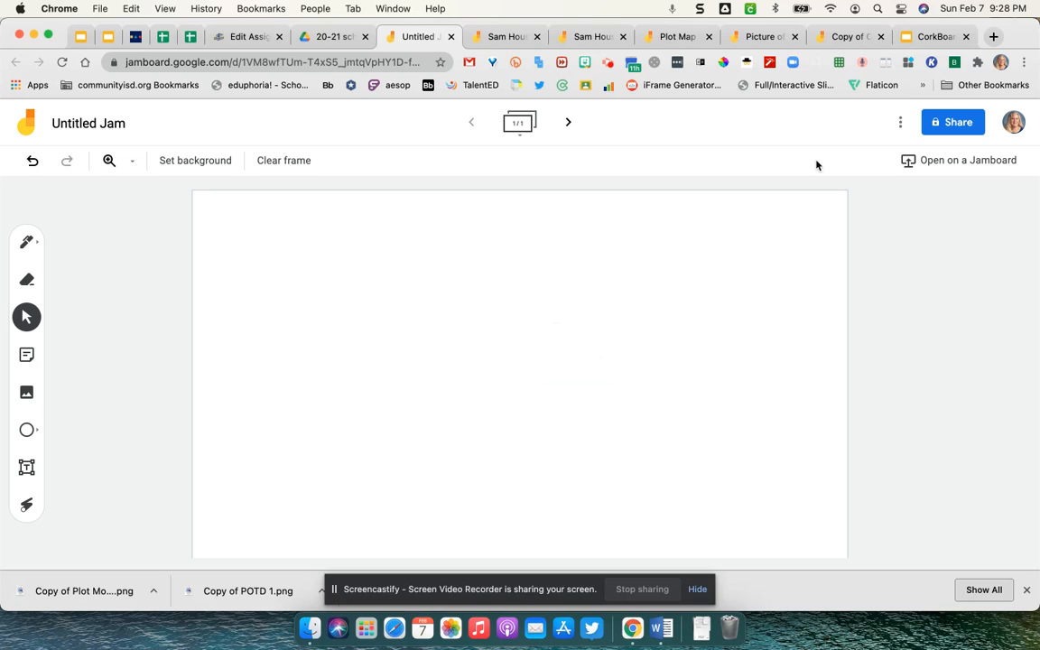
pyautogui.click(27, 468)
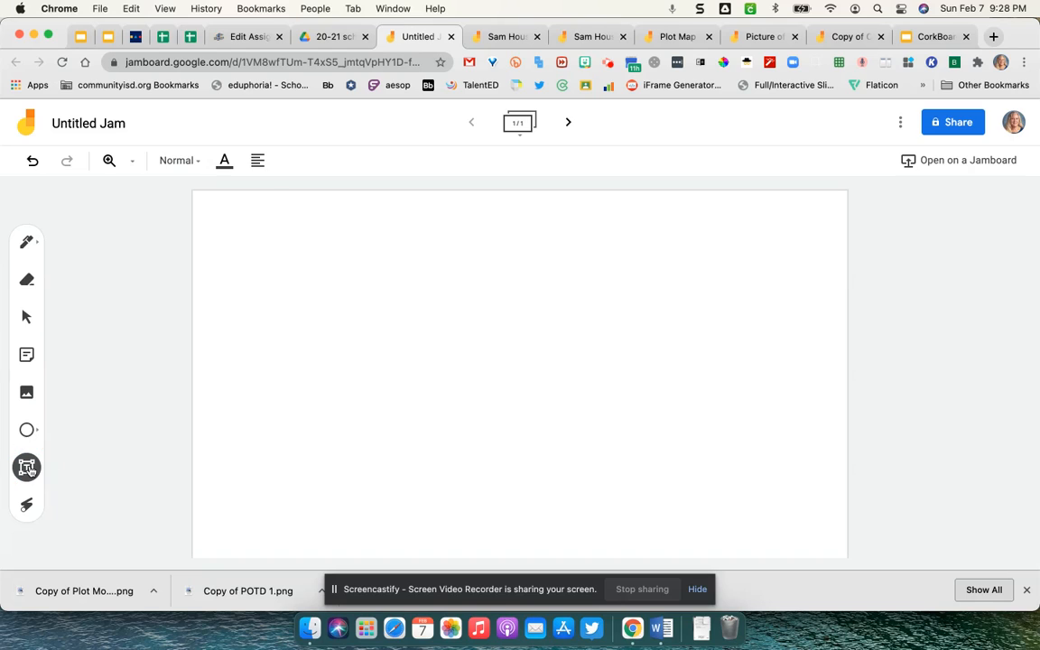
pyautogui.click(197, 164)
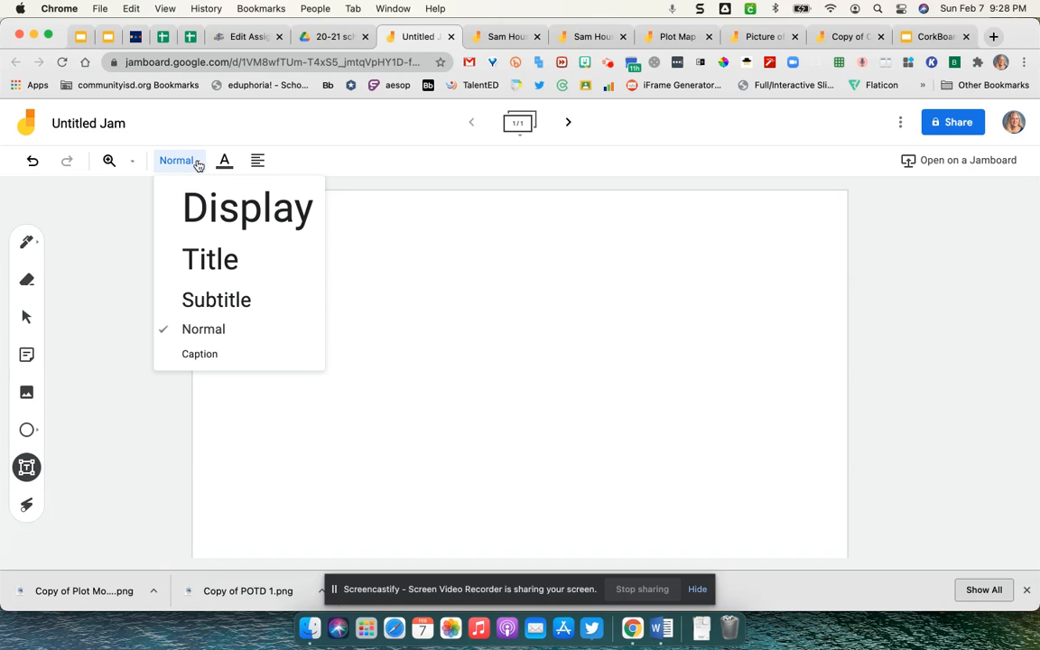
pyautogui.click(223, 161)
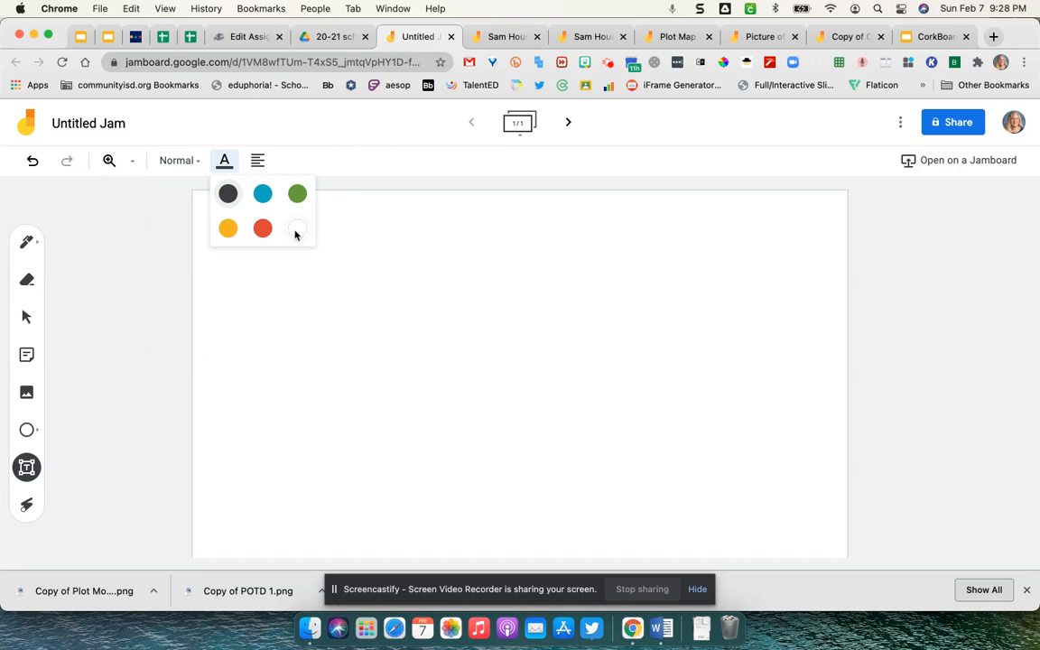
pyautogui.click(257, 161)
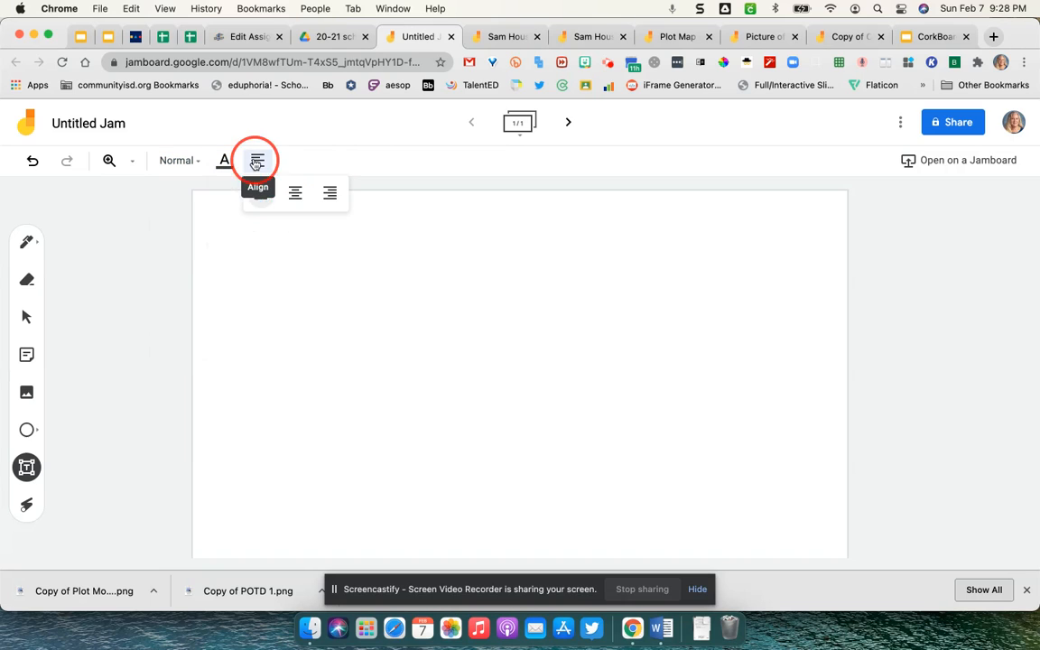
pyautogui.click(185, 167)
pyautogui.click(92, 340)
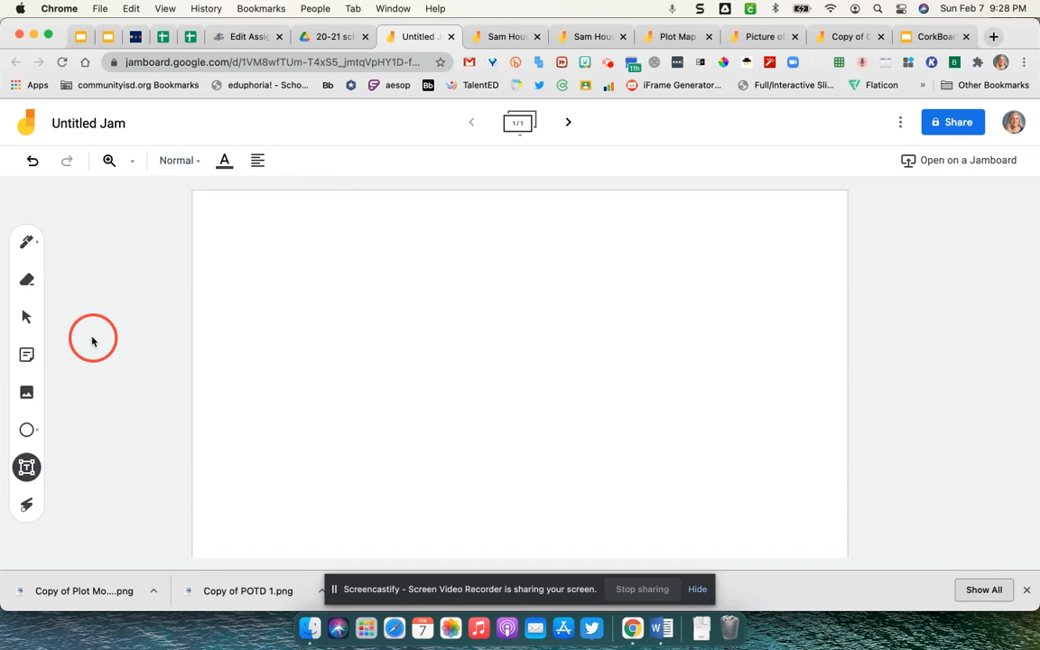
# Step: Draw a freehand squiggle on the blank frame with the Pen and erase it
pyautogui.click(27, 242)
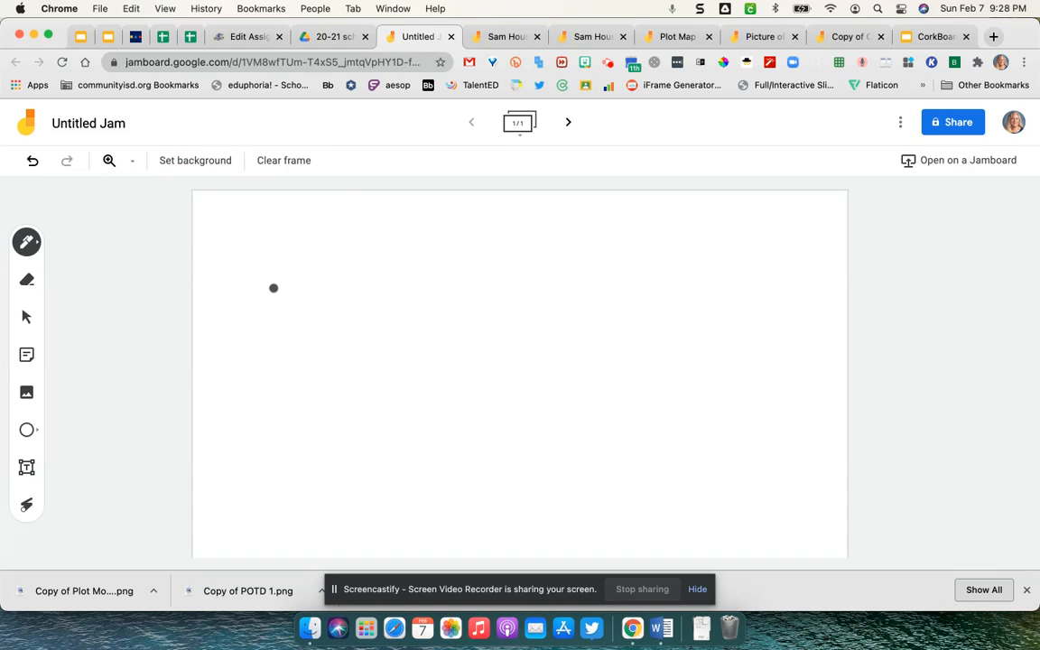
pyautogui.moveTo(271, 286)
pyautogui.mouseDown()
pyautogui.moveTo(339, 322)
pyautogui.moveTo(387, 396)
pyautogui.mouseUp()
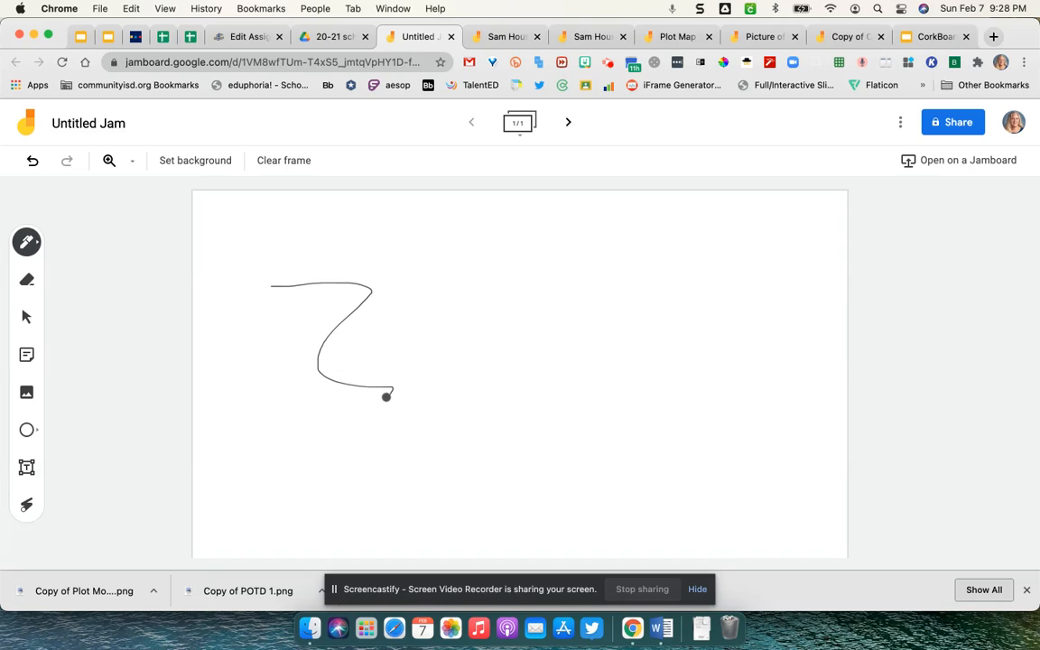
pyautogui.click(26, 280)
pyautogui.moveTo(390, 395)
pyautogui.mouseDown()
pyautogui.moveTo(316, 360)
pyautogui.moveTo(365, 293)
pyautogui.moveTo(353, 309)
pyautogui.moveTo(377, 300)
pyautogui.moveTo(336, 283)
pyautogui.moveTo(265, 286)
pyautogui.moveTo(360, 285)
pyautogui.mouseUp()
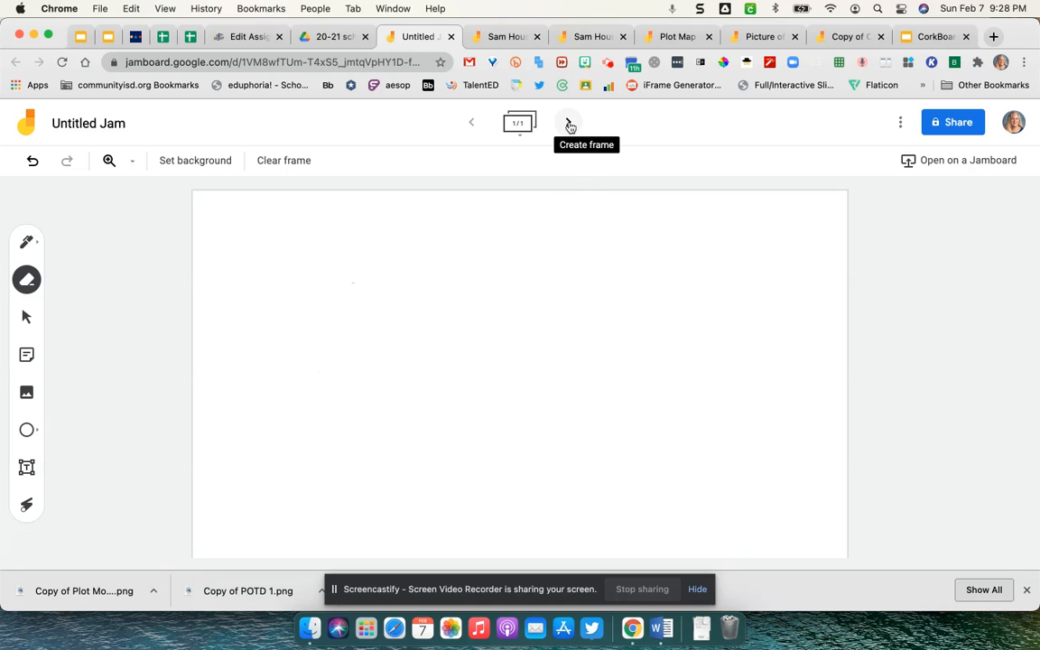
# Step: Add a second blank frame after the first one and switch back and forth between the two frames
pyautogui.click(518, 122)
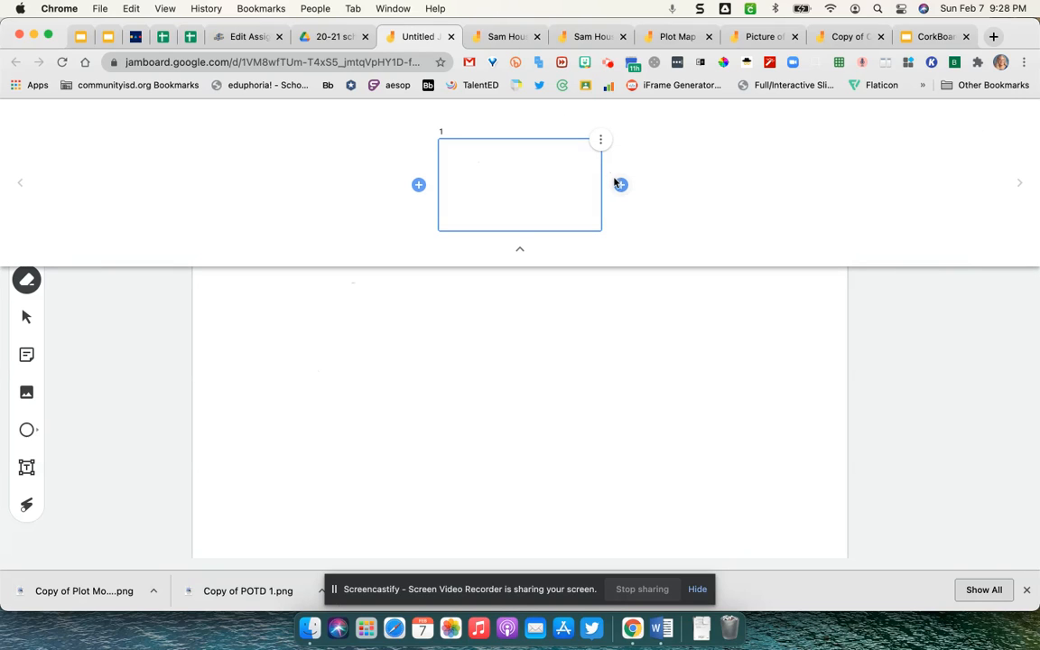
pyautogui.click(620, 185)
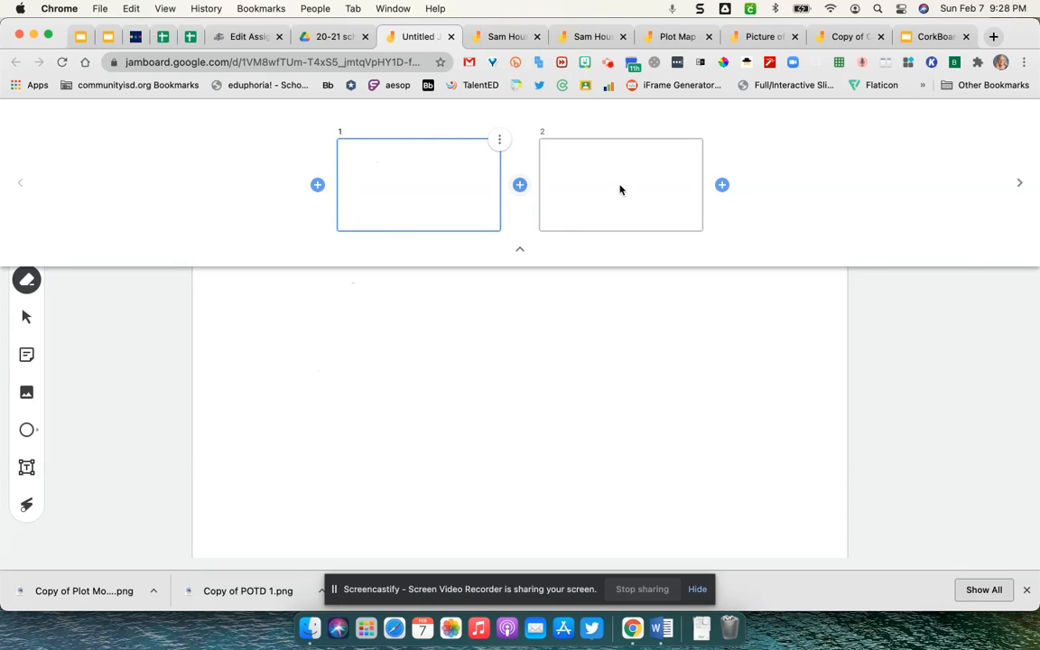
pyautogui.click(520, 249)
pyautogui.click(569, 123)
pyautogui.click(470, 125)
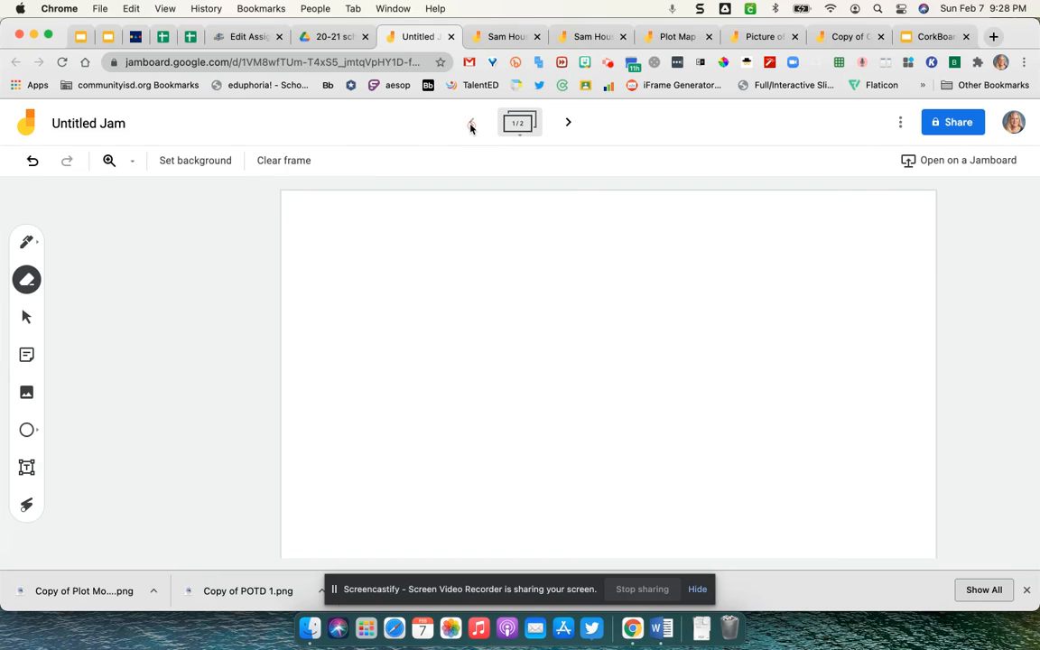
pyautogui.click(567, 125)
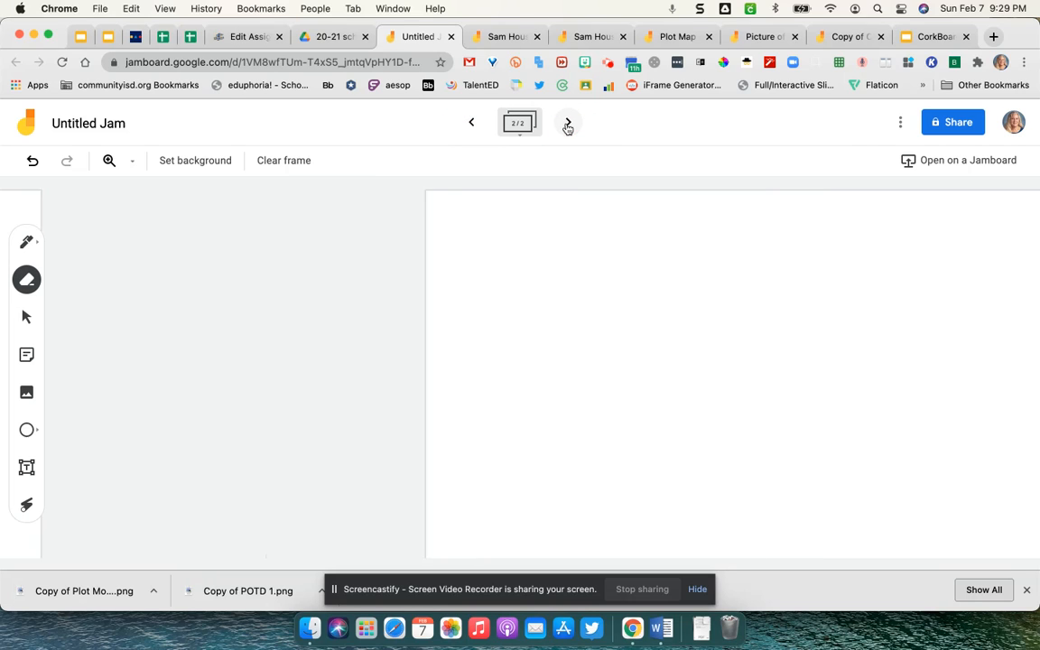
# Step: Delete the second frame from the Jam and collapse the frame overview
pyautogui.click(519, 127)
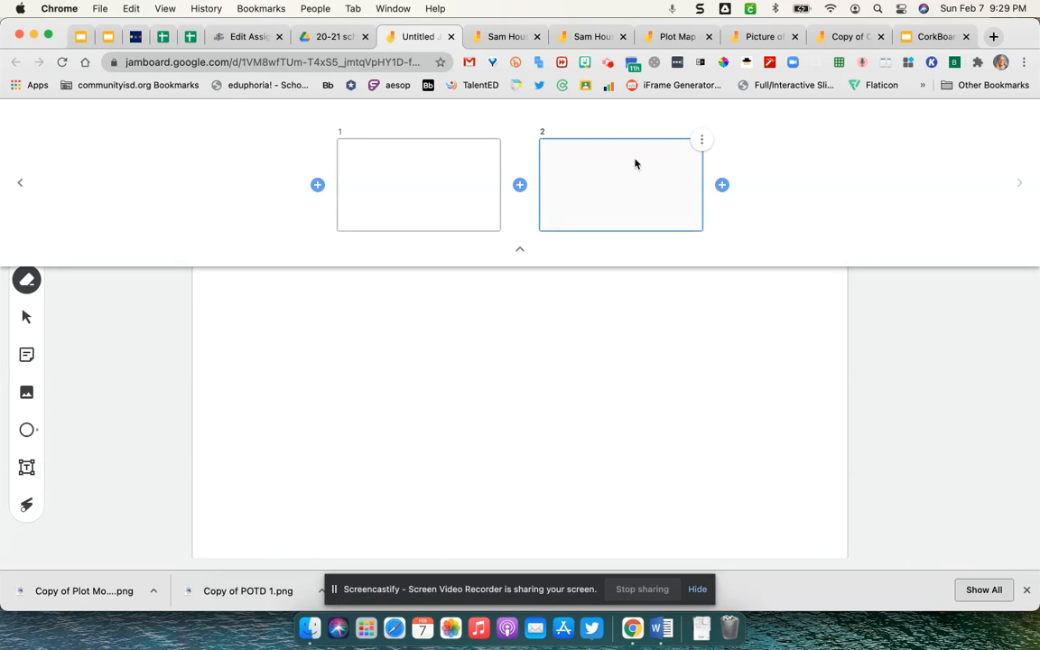
pyautogui.click(701, 140)
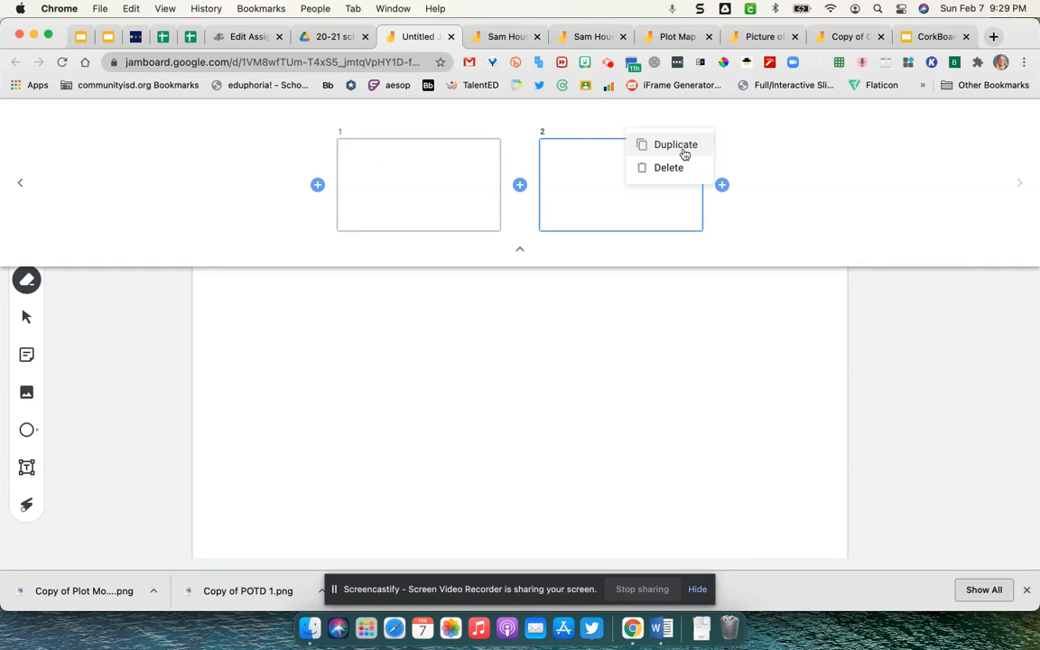
pyautogui.click(675, 167)
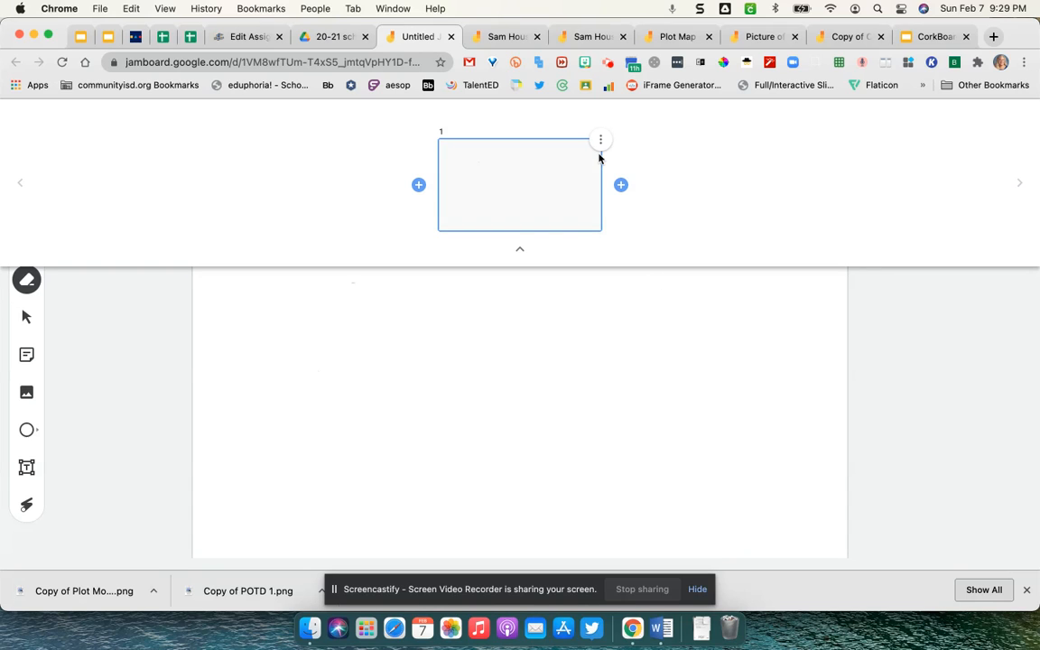
pyautogui.click(520, 248)
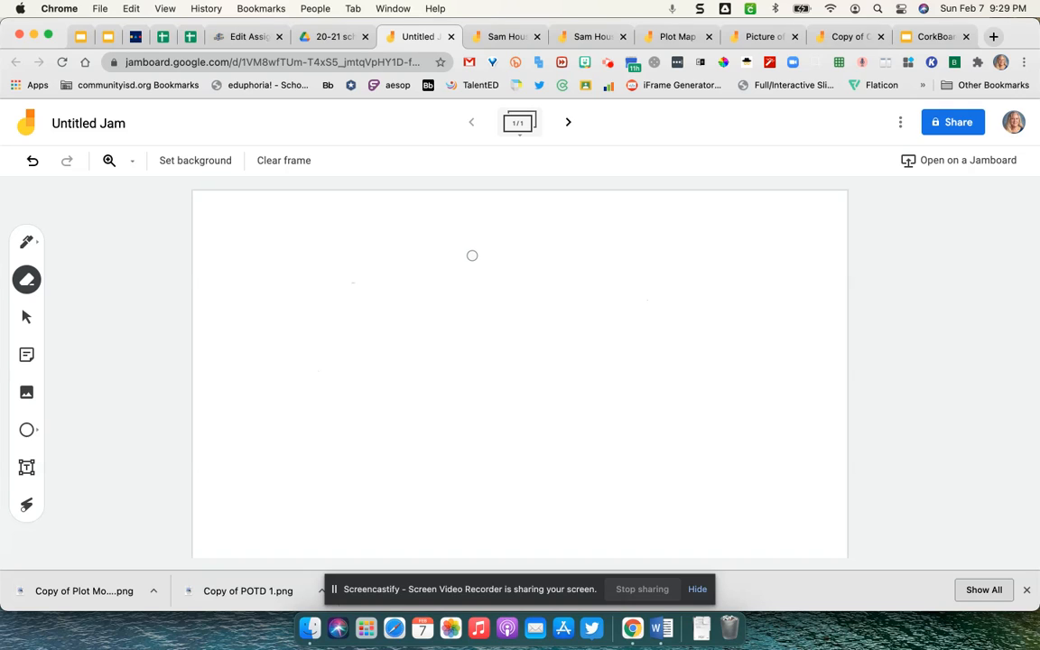
# Step: Look through the title, early life and adult life frames of the seven-frame Sam Houston Jam
pyautogui.click(501, 37)
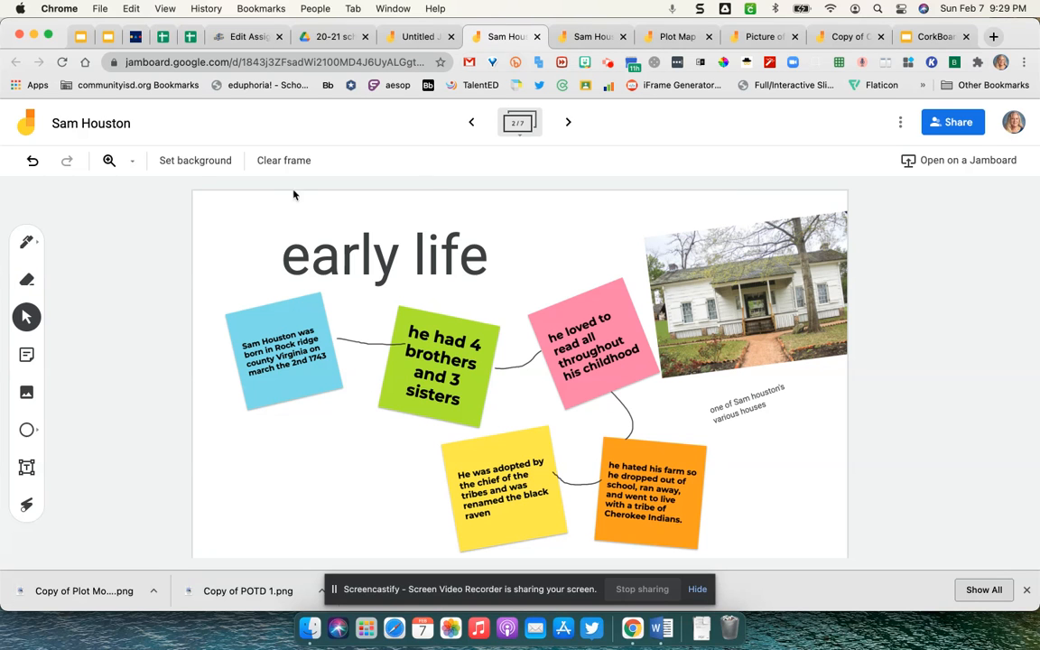
pyautogui.click(470, 122)
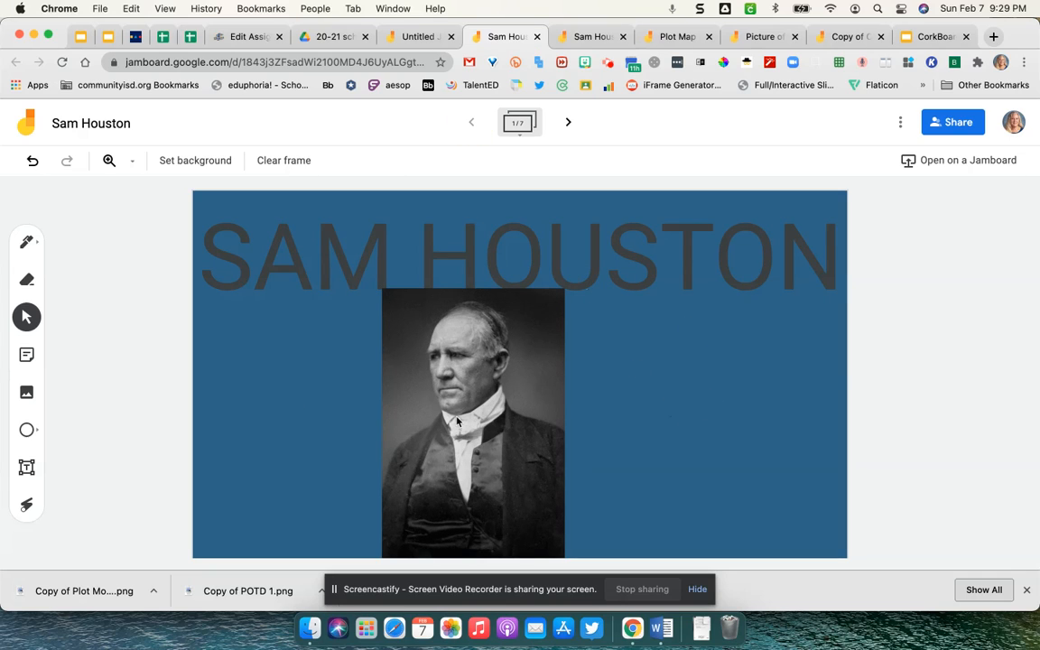
pyautogui.click(569, 122)
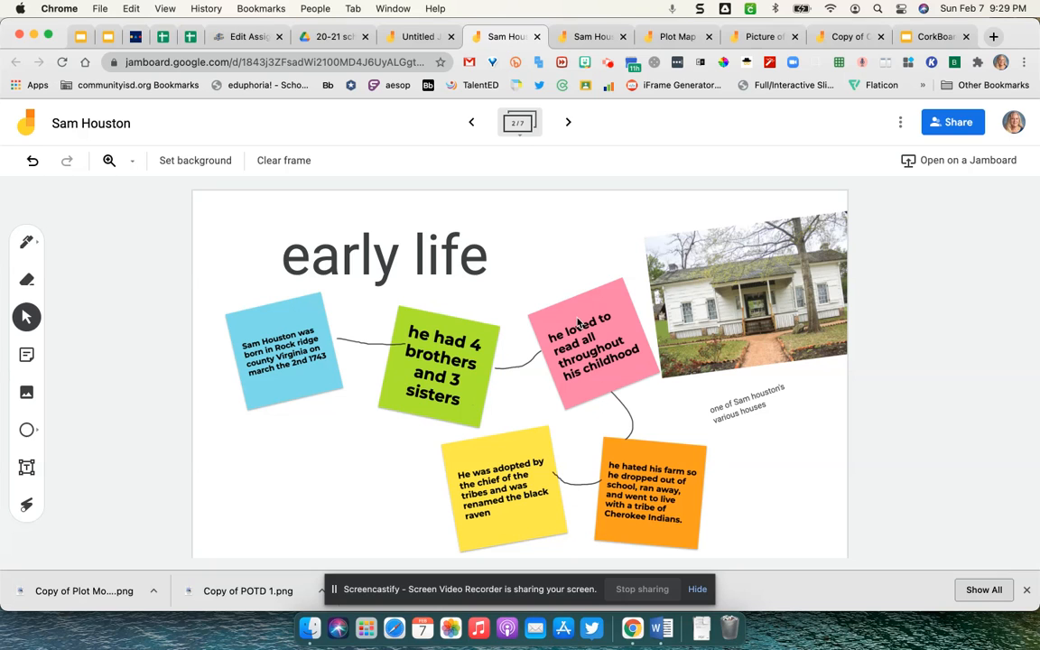
pyautogui.click(569, 126)
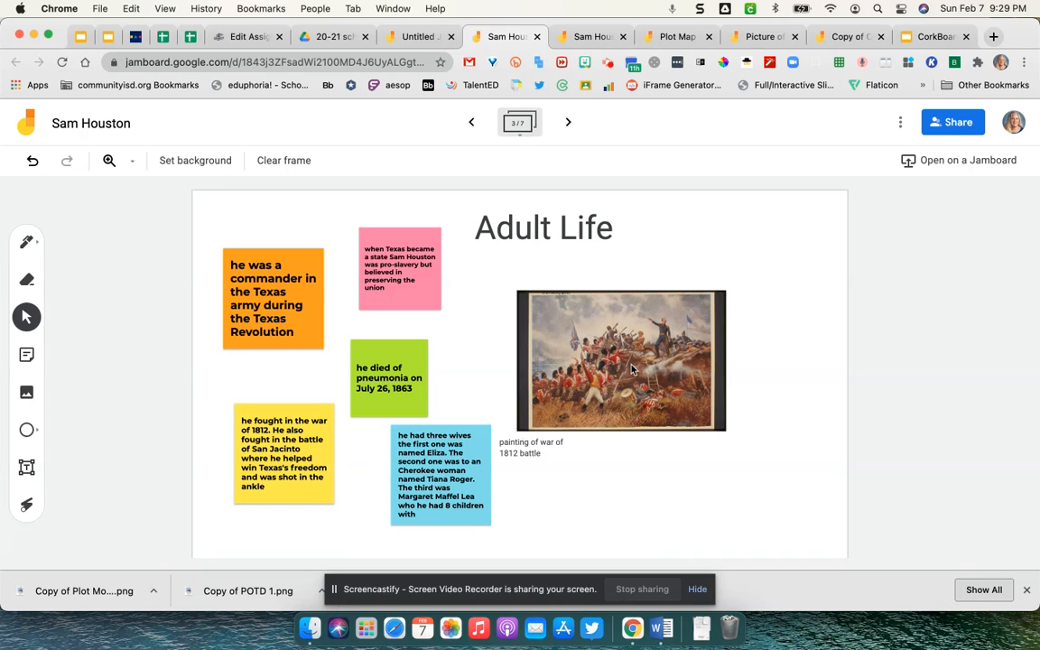
pyautogui.click(568, 123)
# Step: Look through the early life and adult life frames of the four-frame Sam Houston Jam, and view the Picture of the Day Jam
pyautogui.click(584, 38)
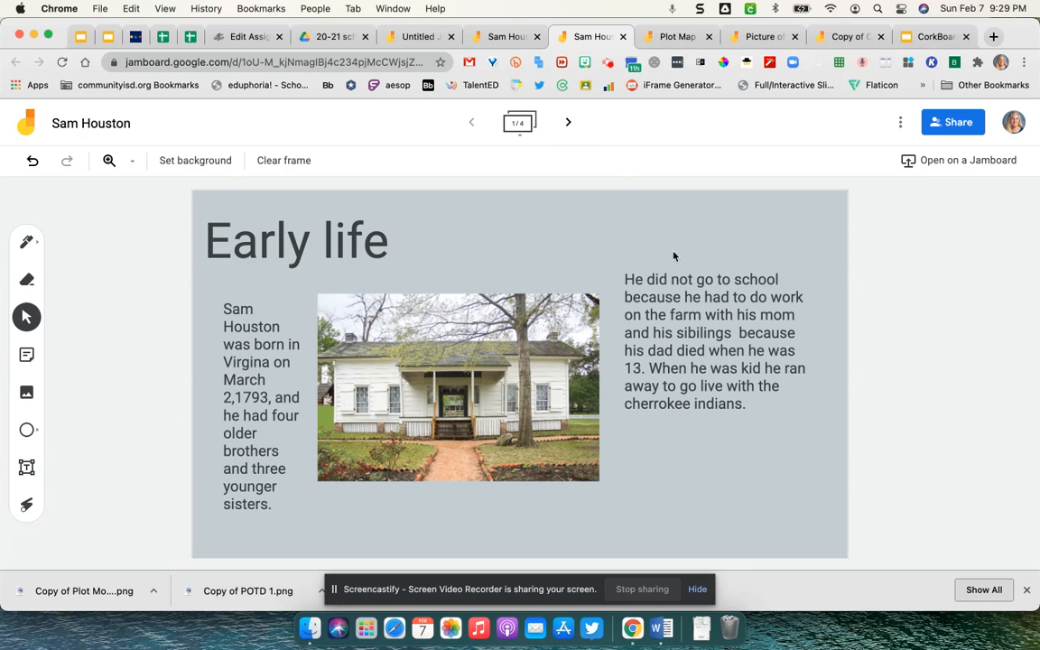
pyautogui.click(569, 123)
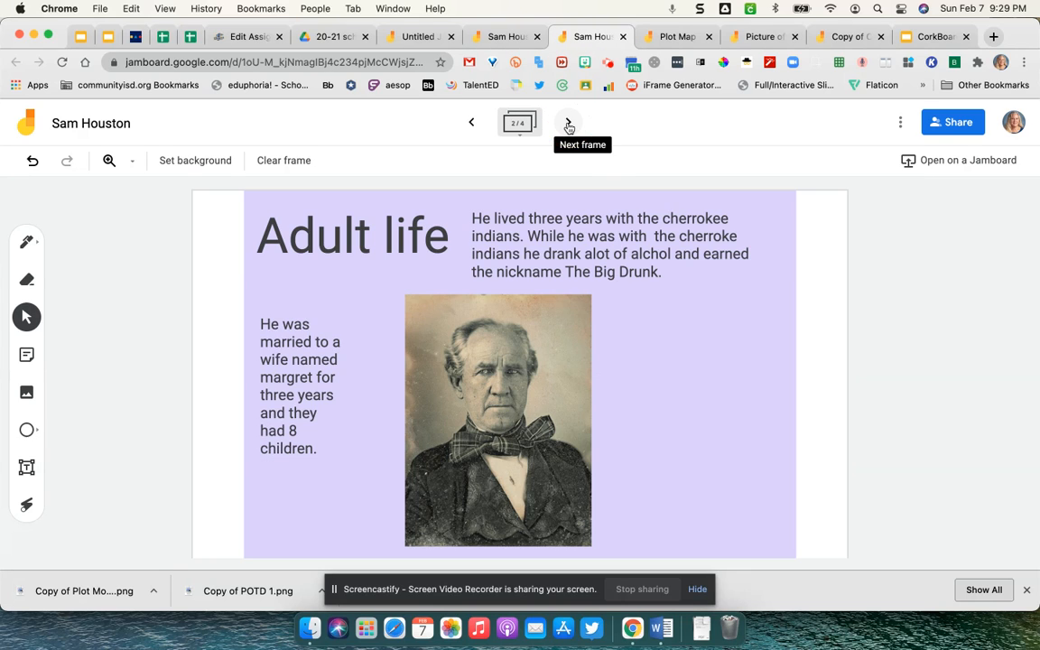
pyautogui.click(569, 124)
pyautogui.click(472, 123)
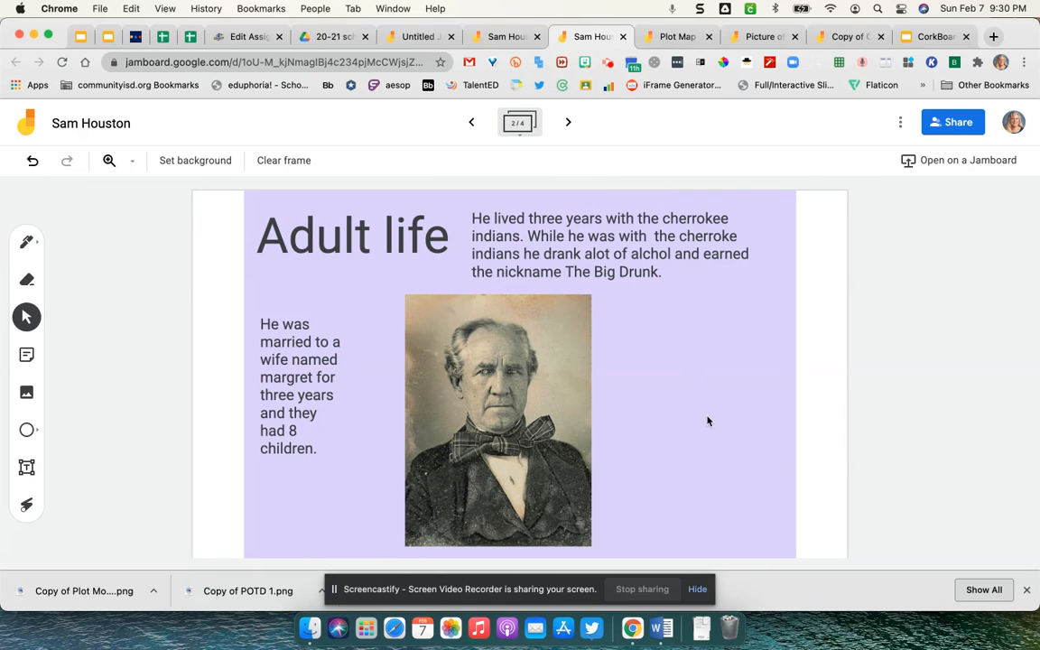
pyautogui.click(469, 125)
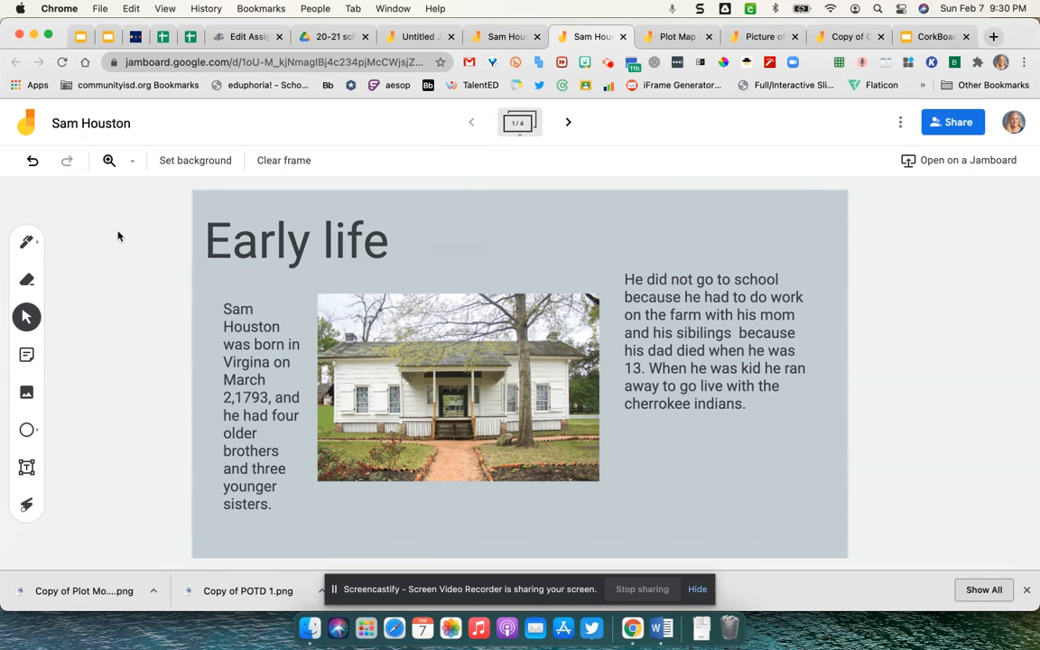
pyautogui.click(27, 319)
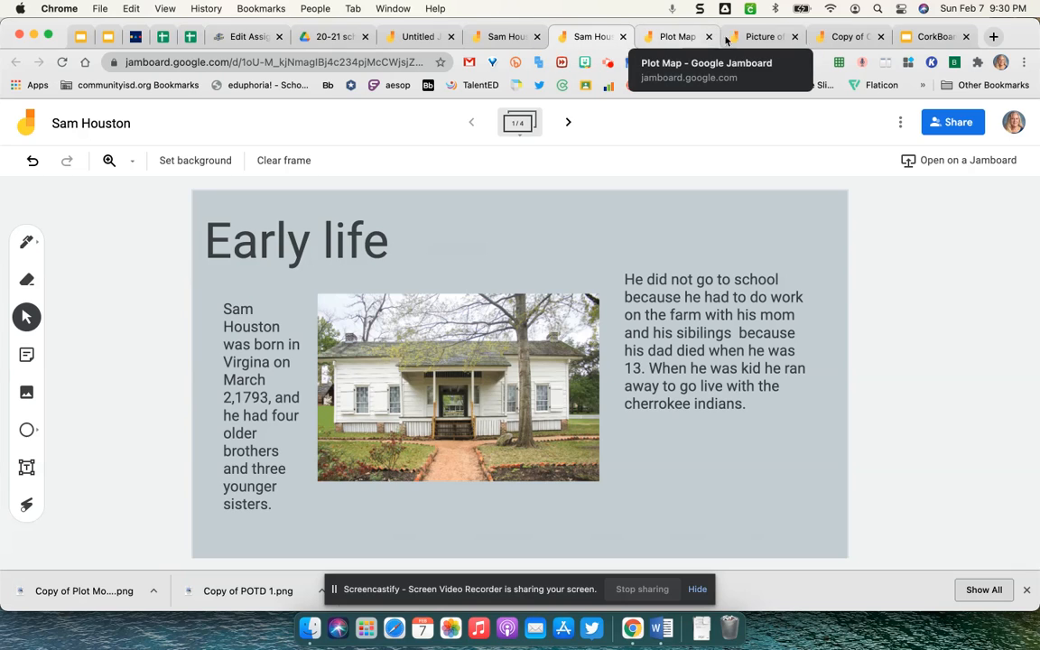
pyautogui.click(764, 38)
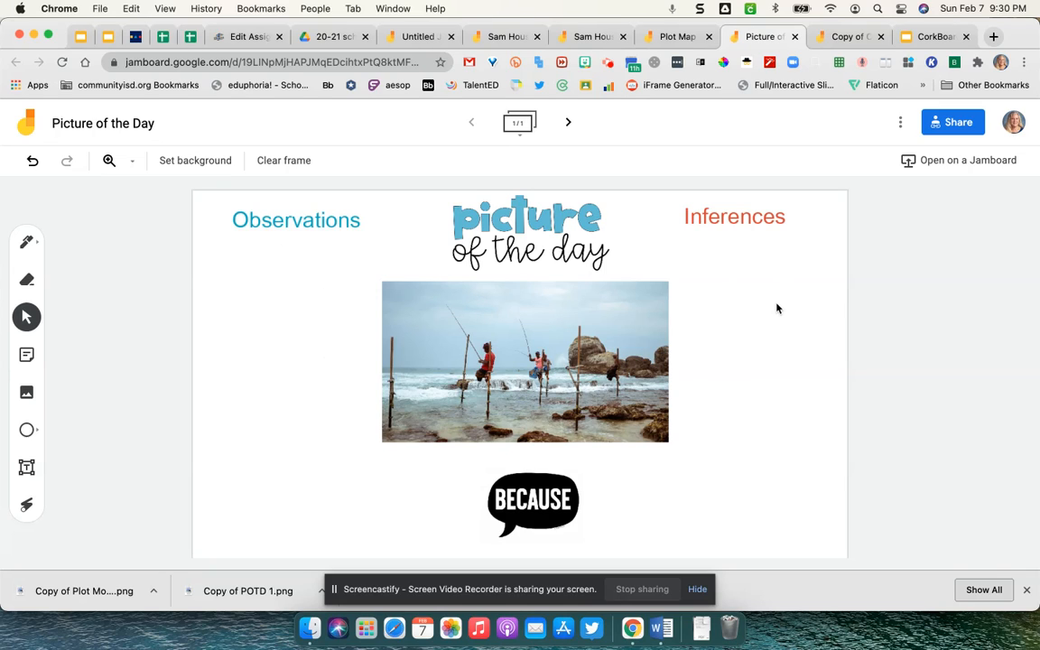
# Step: Switch to the Picture of the Day assignment in Canvas and link Google Assignments (LTI 1.3) as its external tool, continuing with the displayed account
pyautogui.click(243, 37)
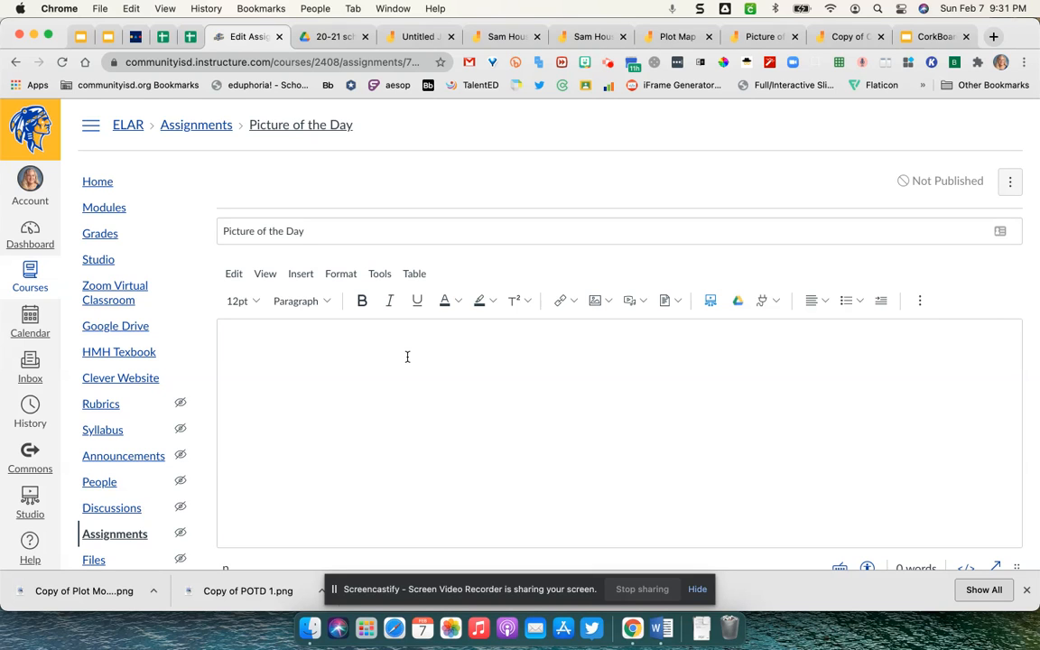
pyautogui.scroll(-7, 521, 420)
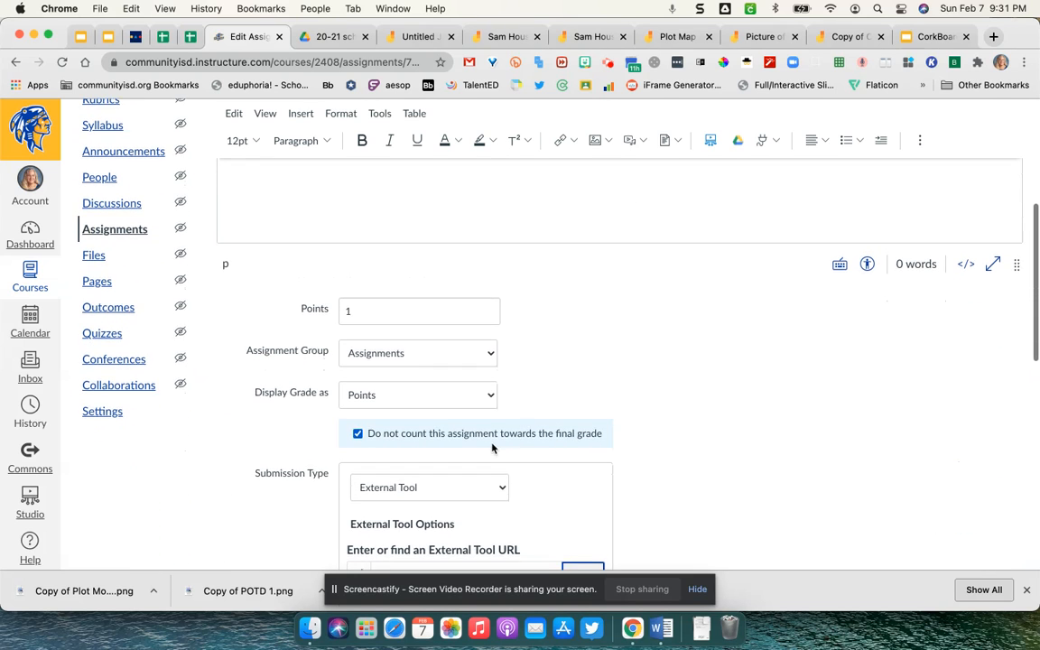
pyautogui.scroll(-3, 492, 446)
pyautogui.click(582, 467)
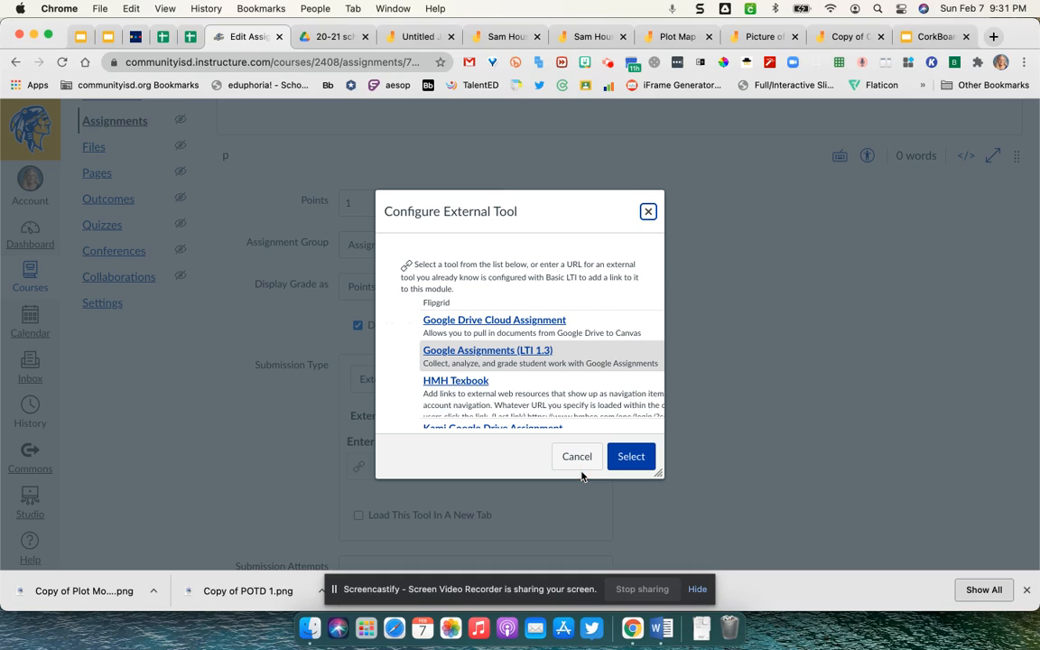
pyautogui.click(506, 355)
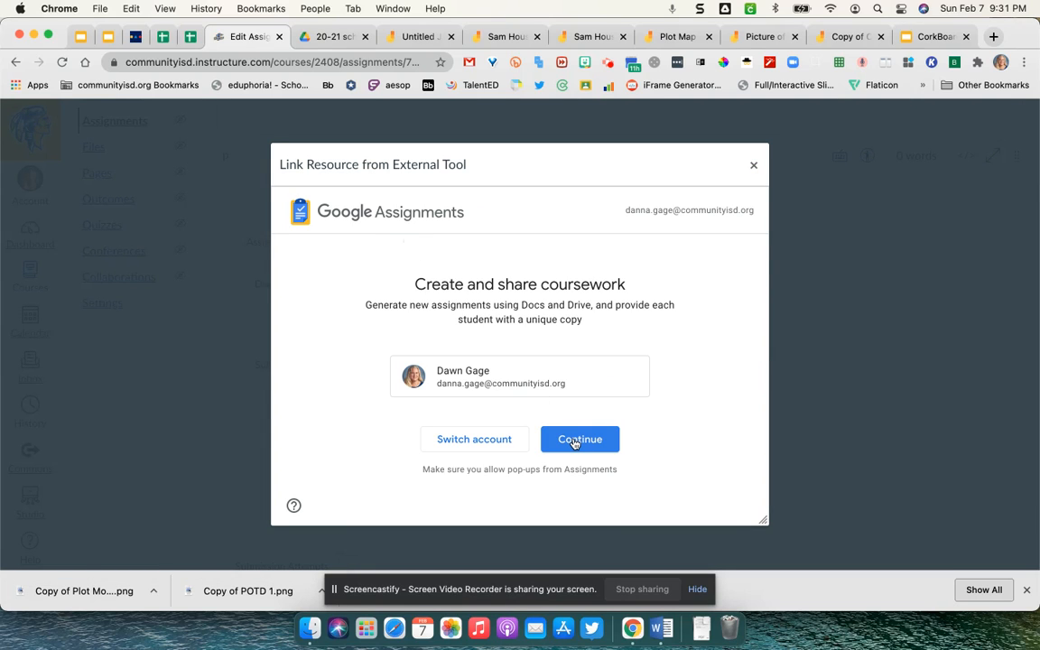
pyautogui.click(574, 440)
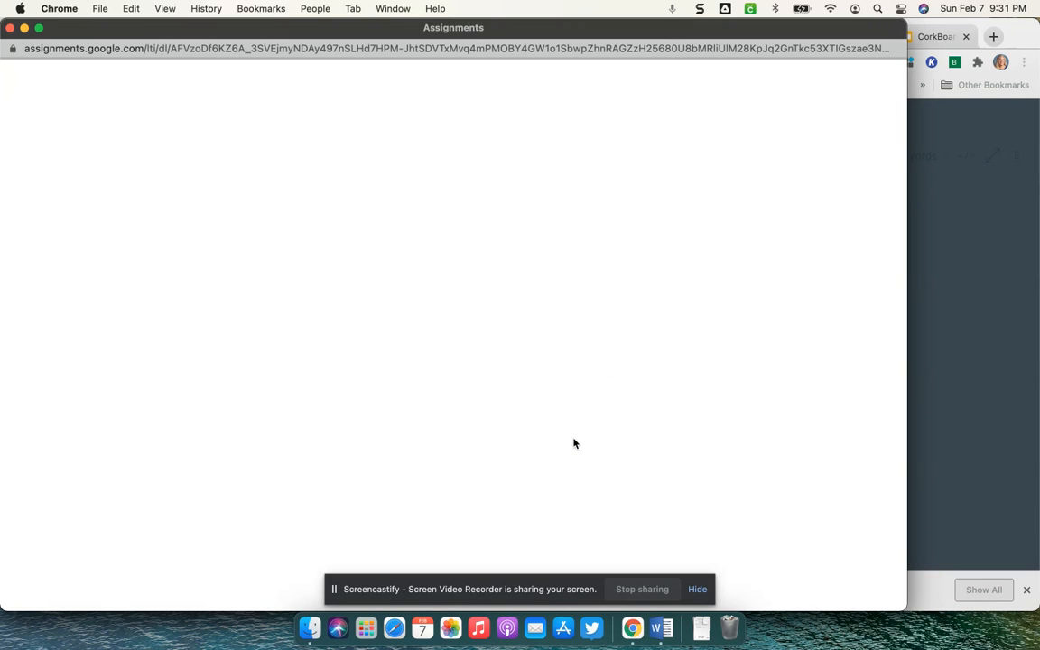
# Step: Attach Picture of the Day from My Drive's 20-21 school > Jamboard templates folder, create the Google assignment, and confirm it as the external tool
pyautogui.click(269, 309)
pyautogui.click(184, 158)
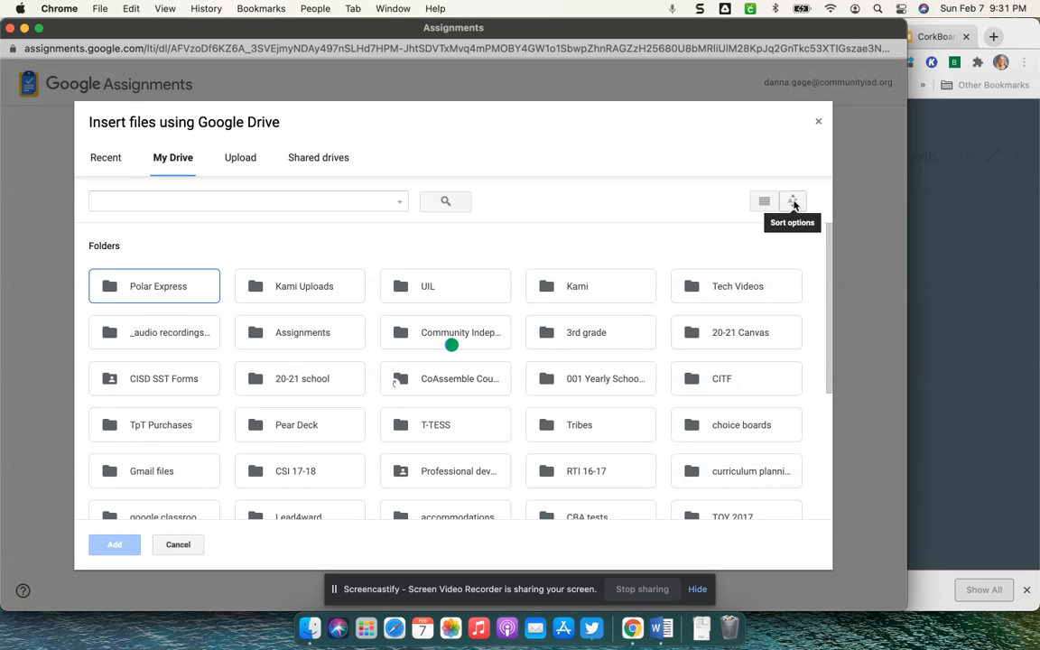
pyautogui.doubleClick(296, 379)
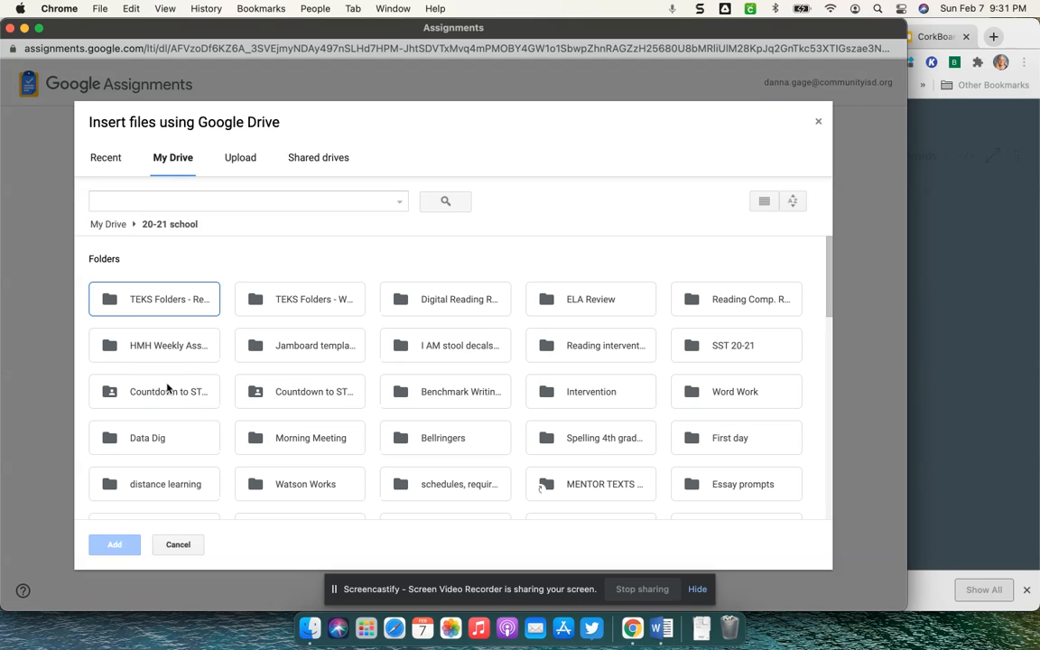
pyautogui.doubleClick(259, 344)
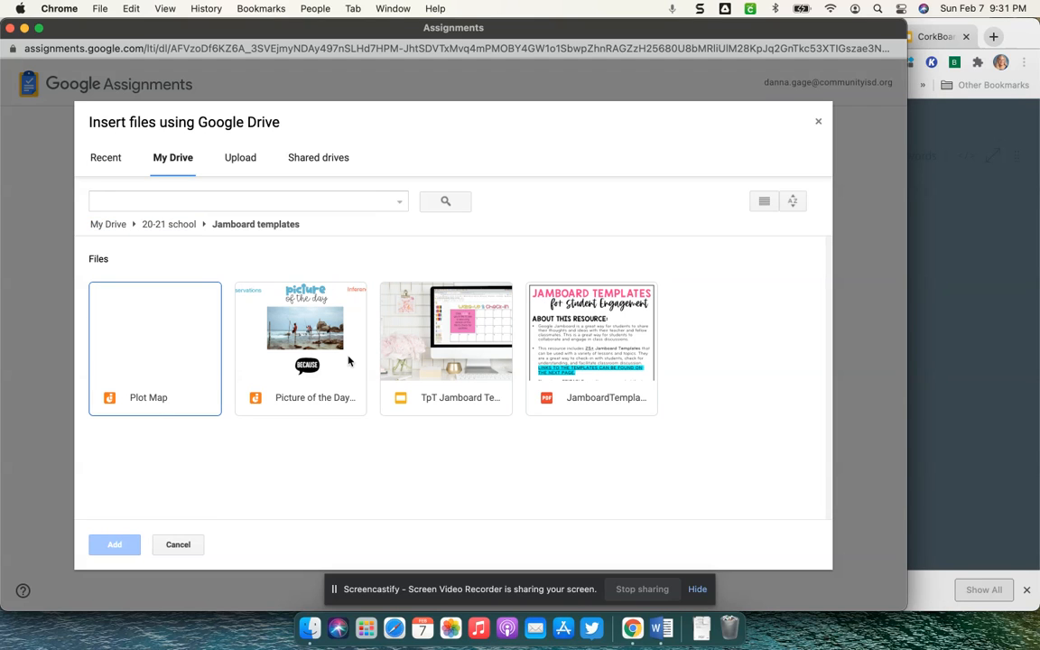
pyautogui.doubleClick(309, 392)
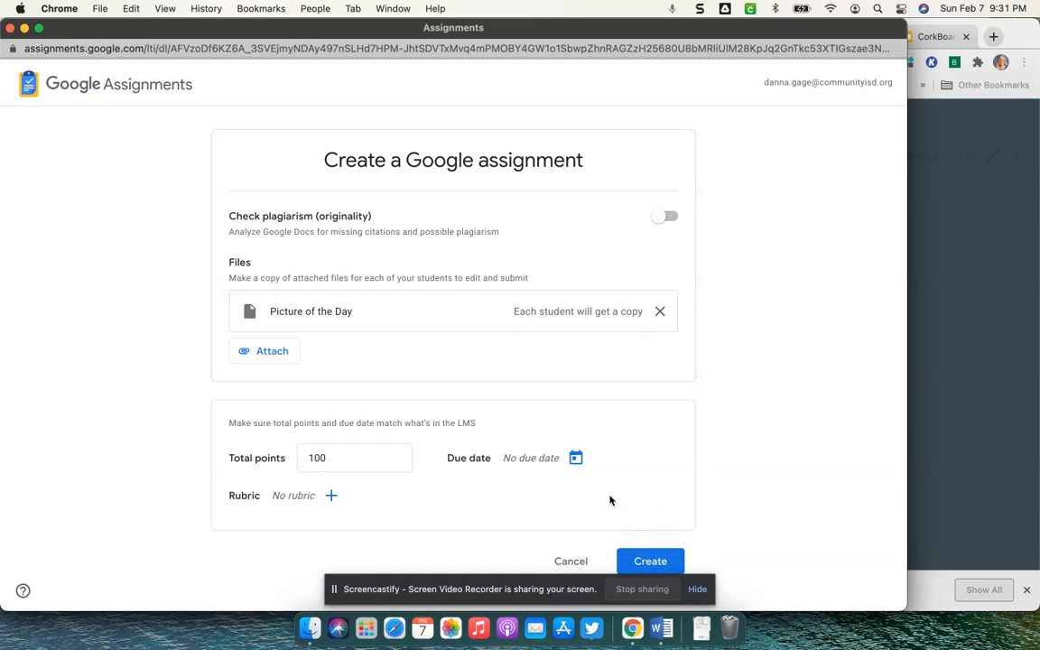
pyautogui.click(646, 558)
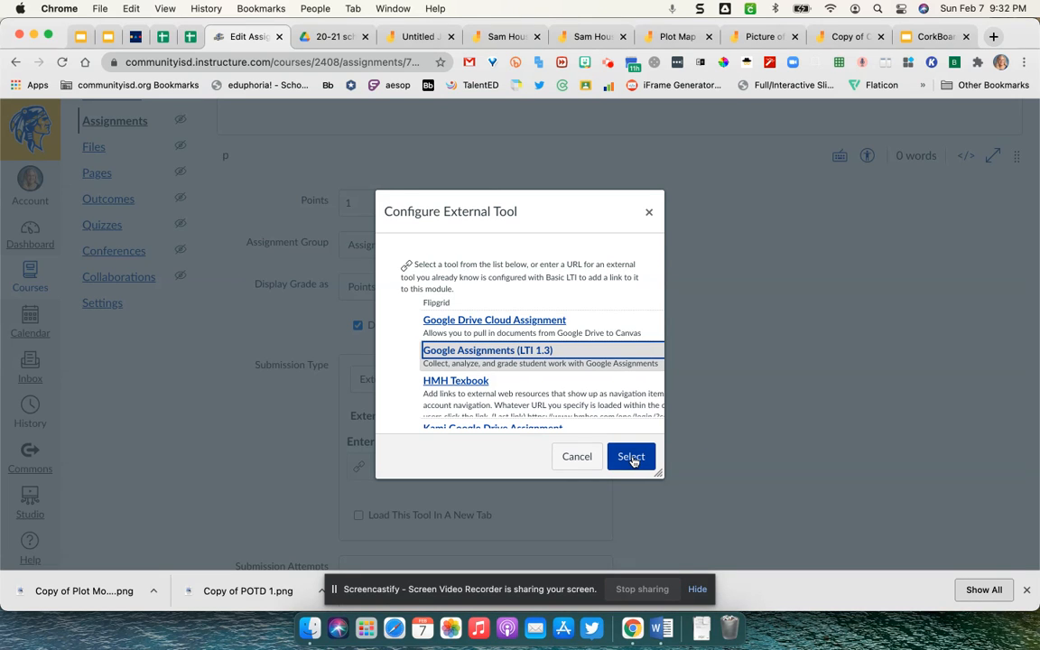
pyautogui.click(631, 457)
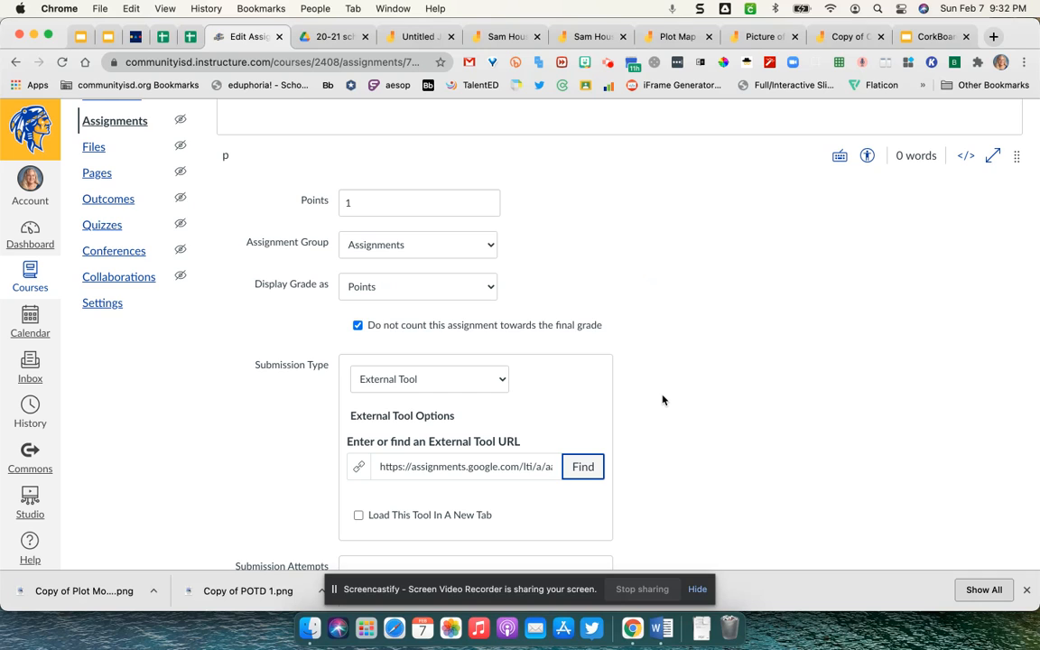
# Step: Search Google Drive for "pi" and embed the Picture of the Day Jam in the assignment description
pyautogui.scroll(5, 662, 397)
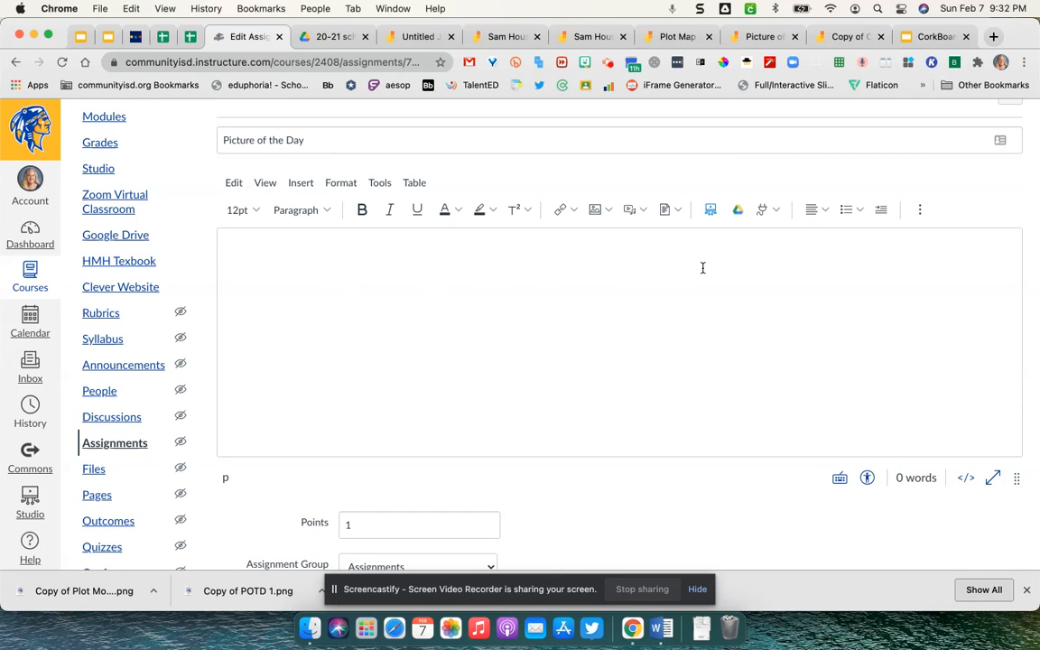
pyautogui.click(737, 211)
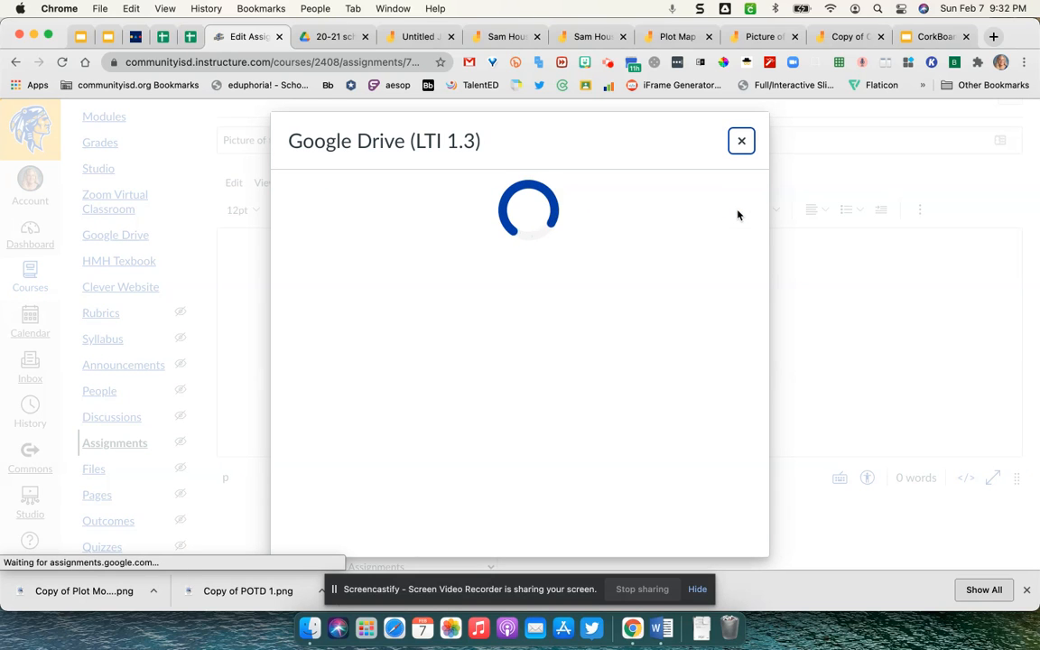
pyautogui.click(569, 397)
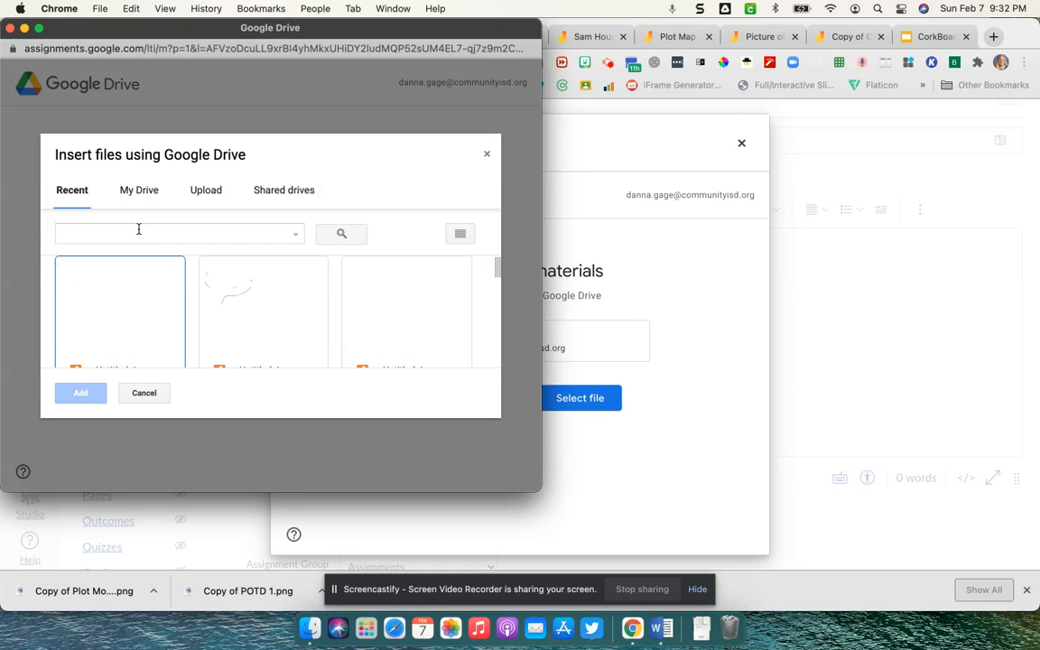
pyautogui.click(136, 234)
pyautogui.write('pi')
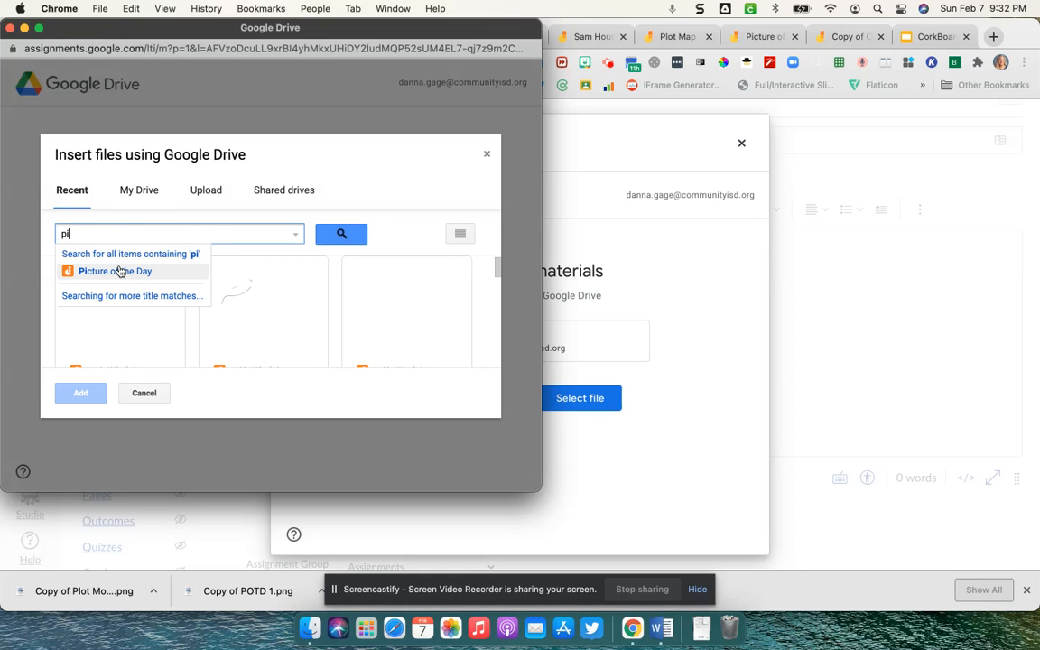
pyautogui.click(119, 271)
pyautogui.click(379, 316)
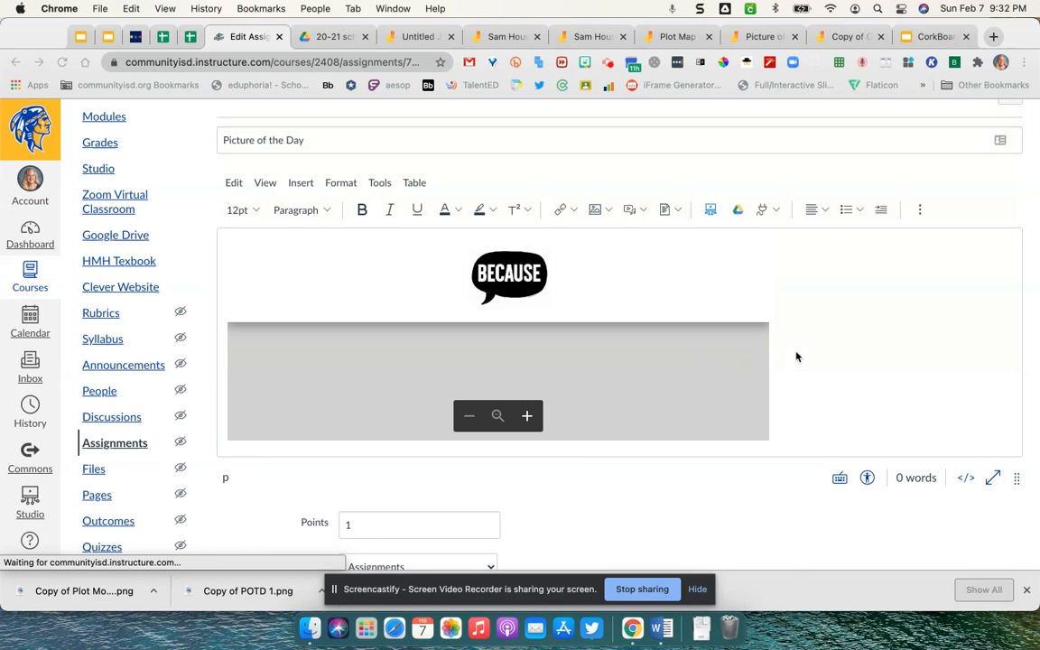
# Step: Check the embedded Jam in the description and save the Picture of the Day assignment without publishing it
pyautogui.scroll(5, 697, 367)
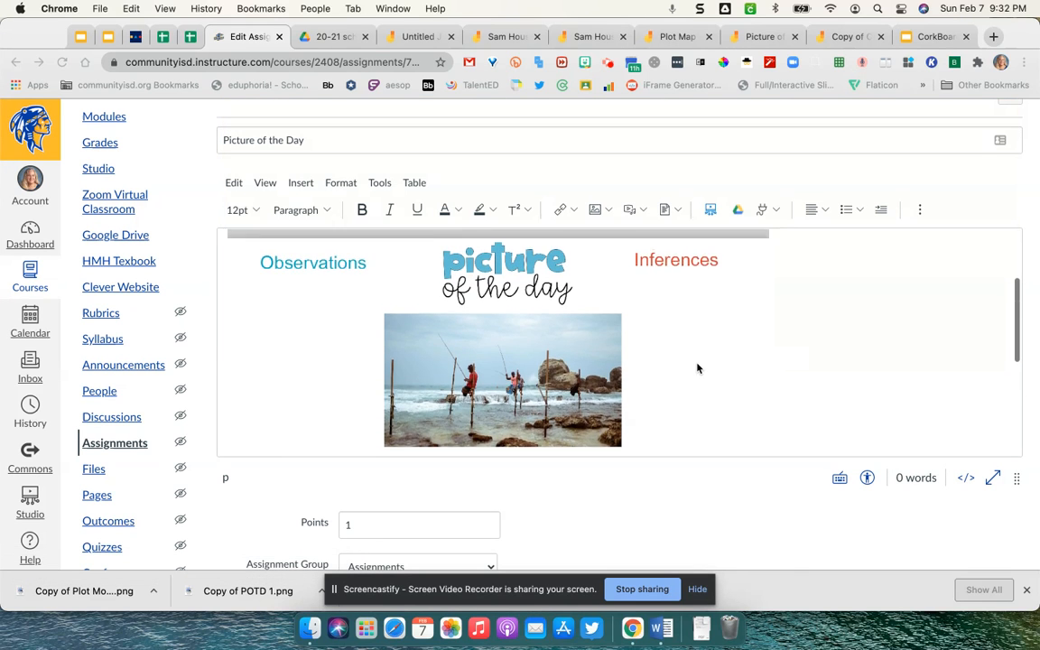
pyautogui.scroll(-2, 697, 368)
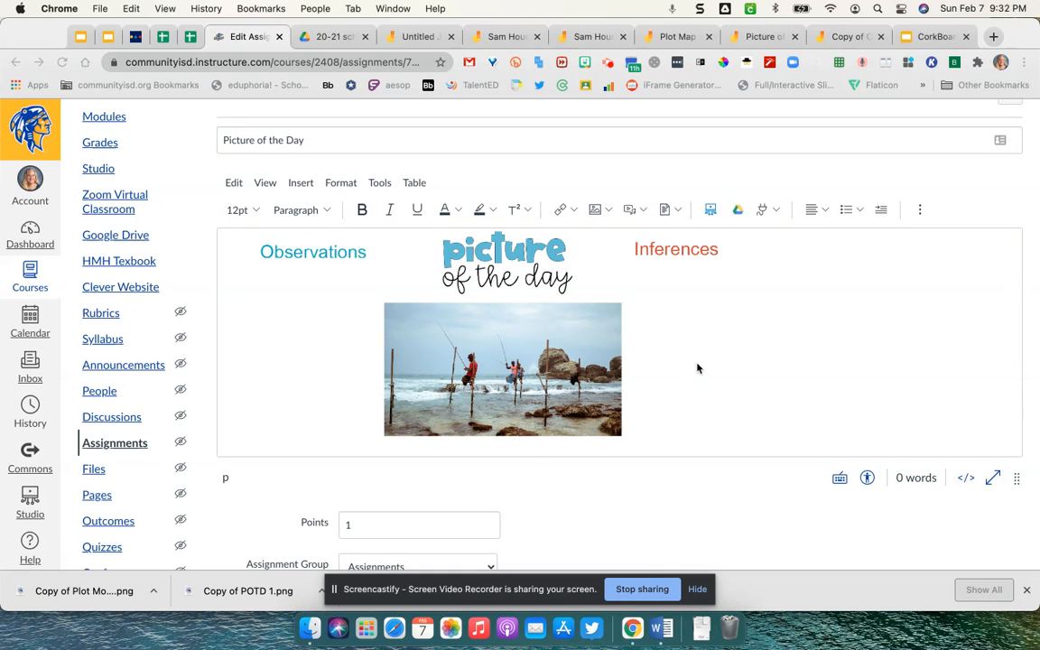
pyautogui.scroll(-15, 755, 459)
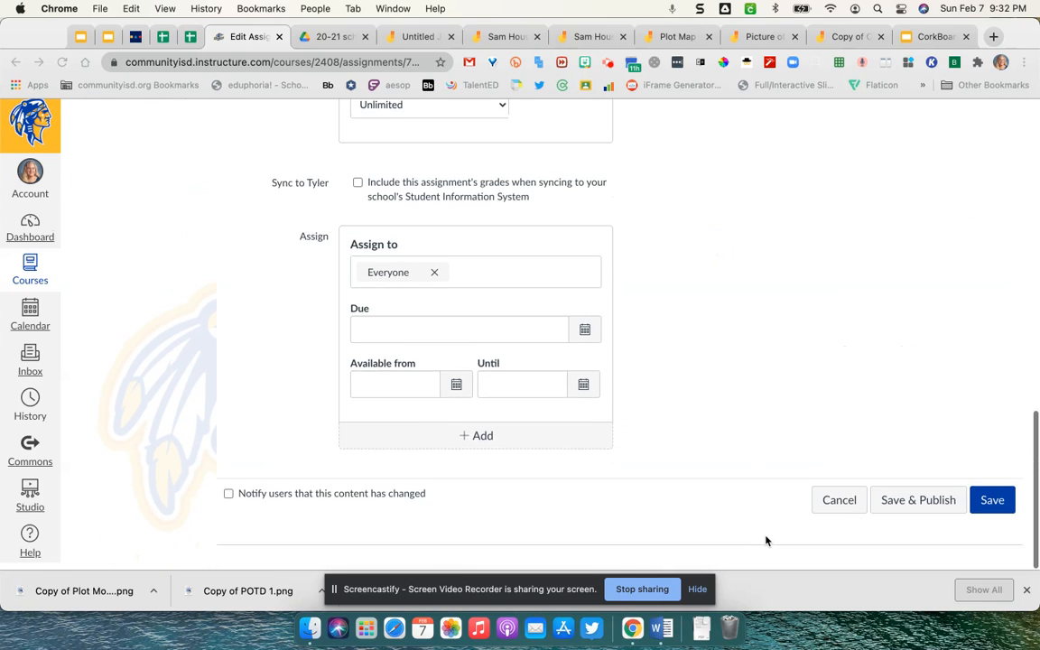
pyautogui.click(987, 508)
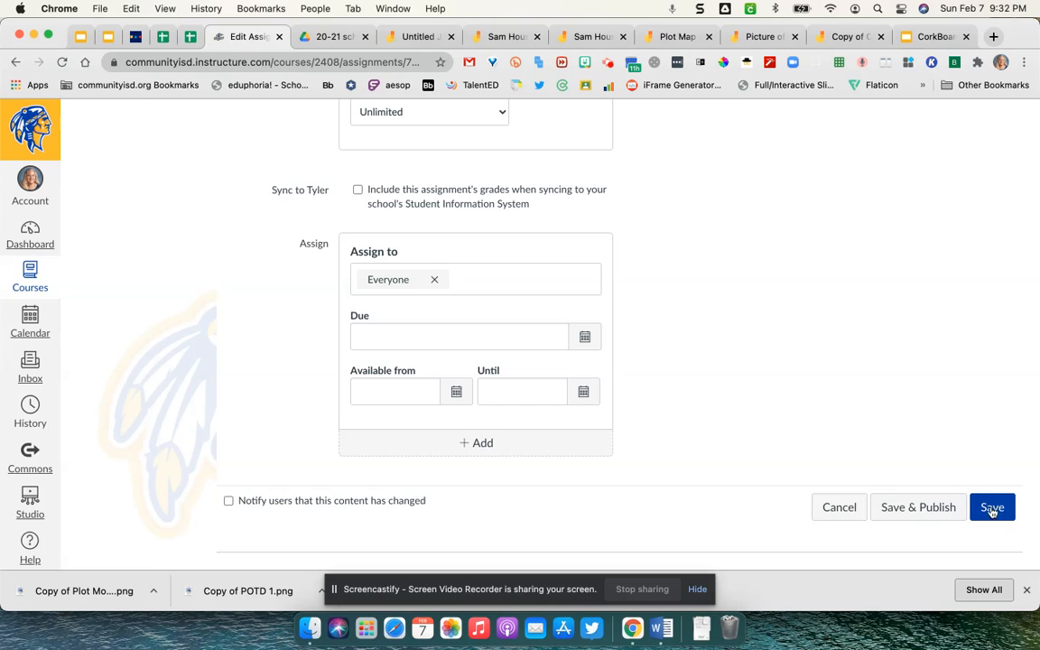
pyautogui.click(992, 508)
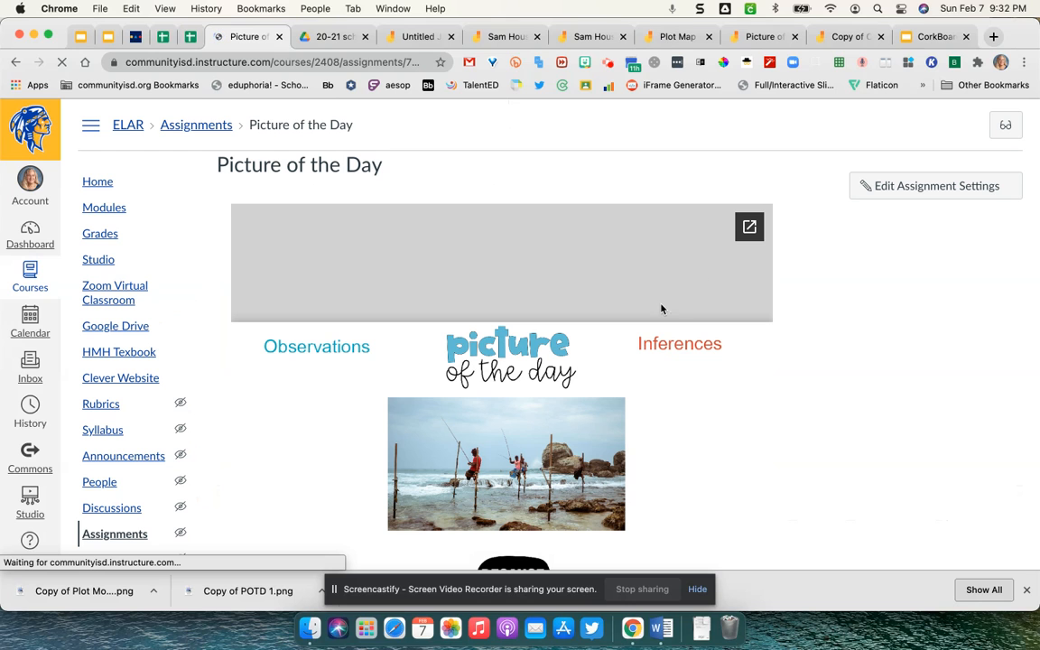
# Step: Review the saved assignment page down to its Google Assignments section, and zoom out the embedded Jam preview
pyautogui.scroll(-5, 710, 374)
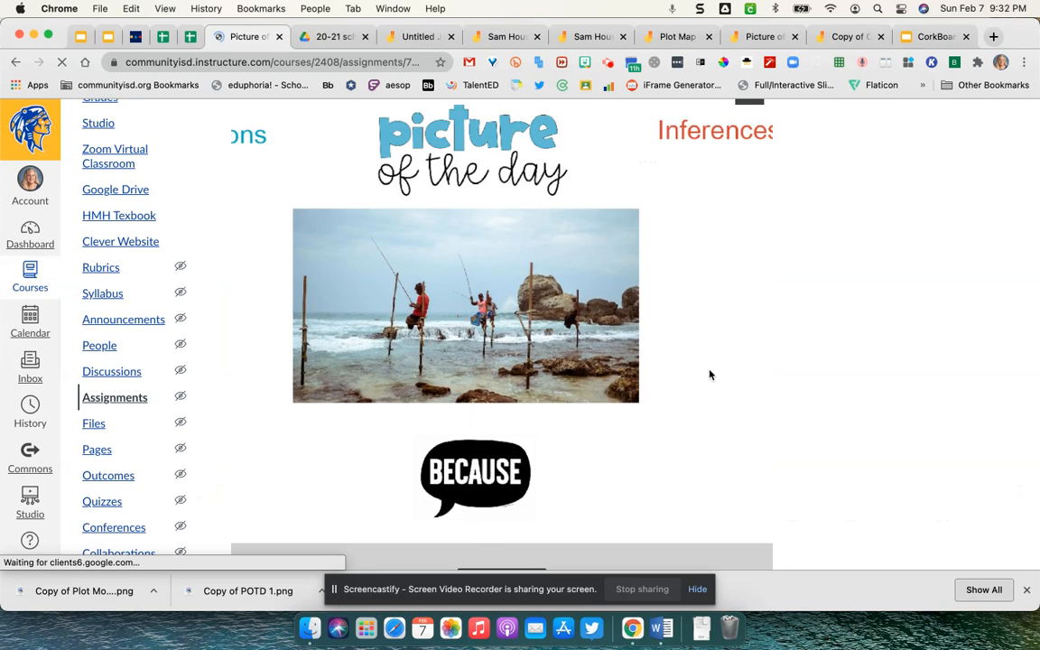
pyautogui.scroll(-10, 709, 375)
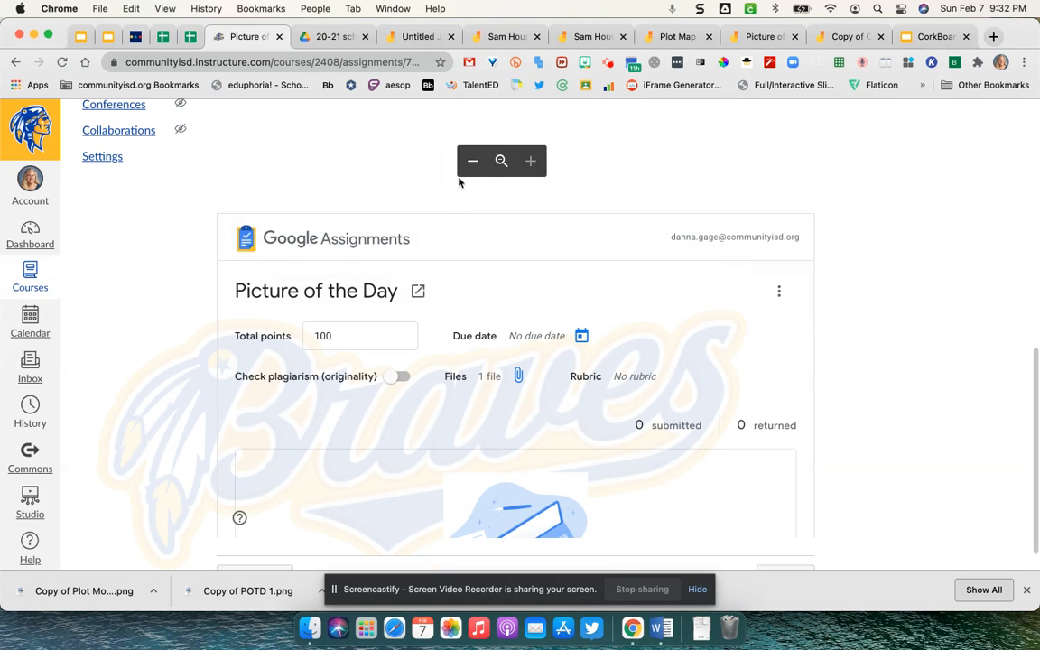
pyautogui.click(470, 161)
pyautogui.click(470, 161)
pyautogui.click(469, 163)
pyautogui.click(468, 164)
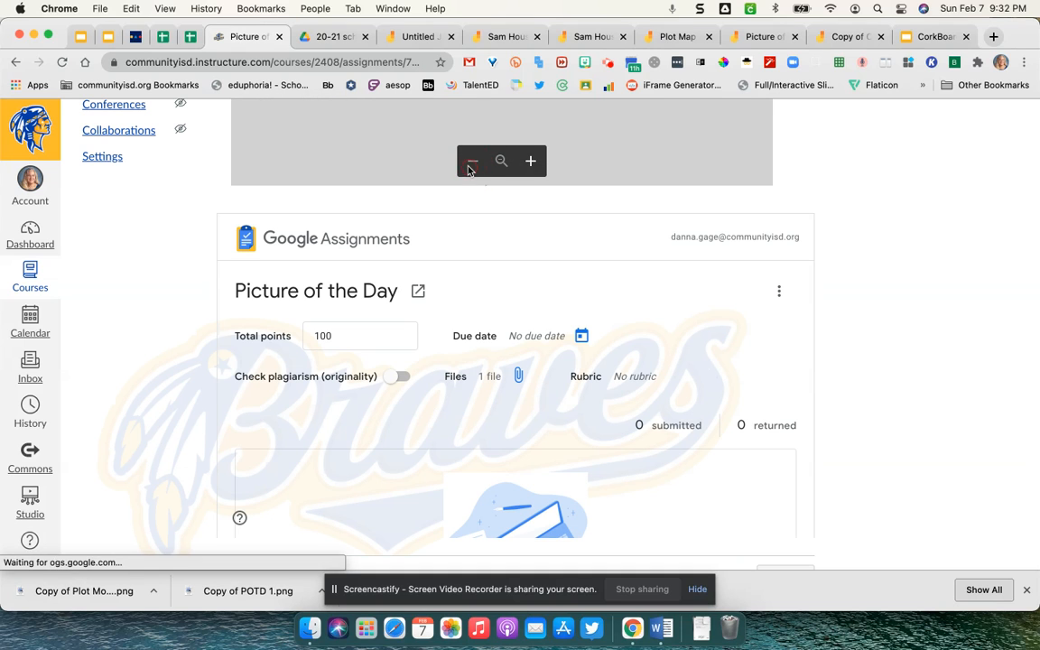
pyautogui.scroll(10, 882, 232)
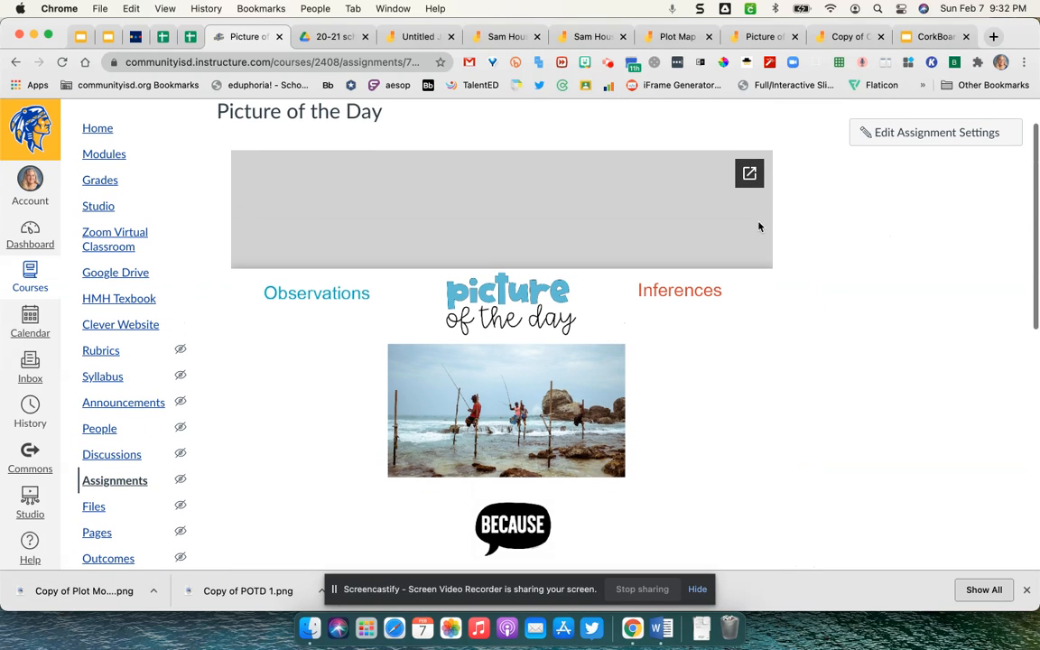
# Step: Open the embedded Picture of the Day file in its own tab and in Google Jamboard, then revisit the assignment and the original Jam
pyautogui.click(749, 173)
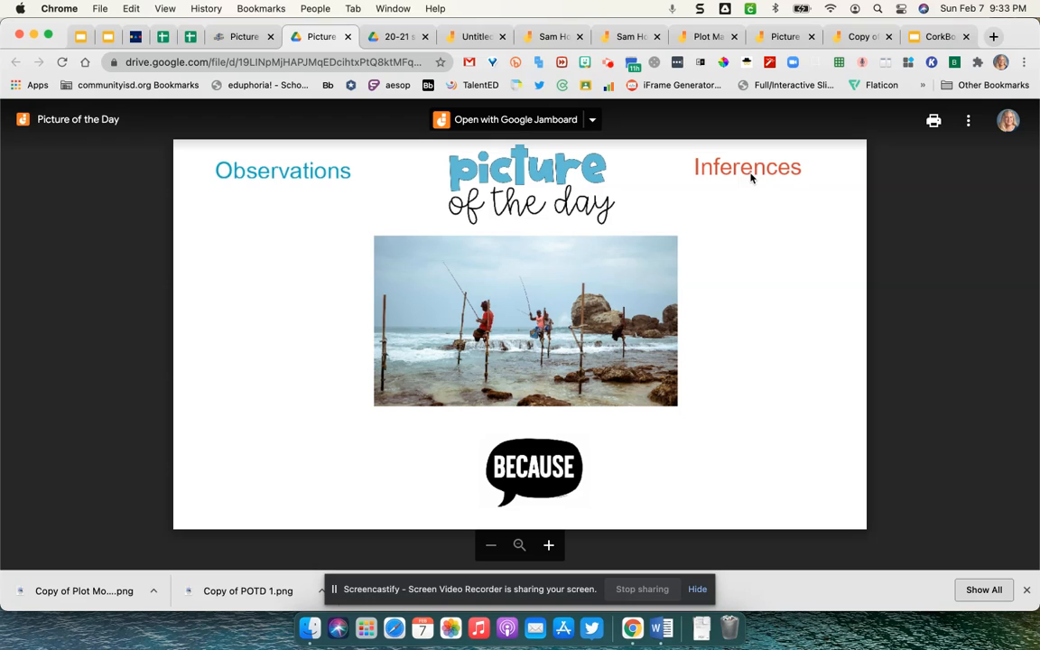
pyautogui.click(290, 244)
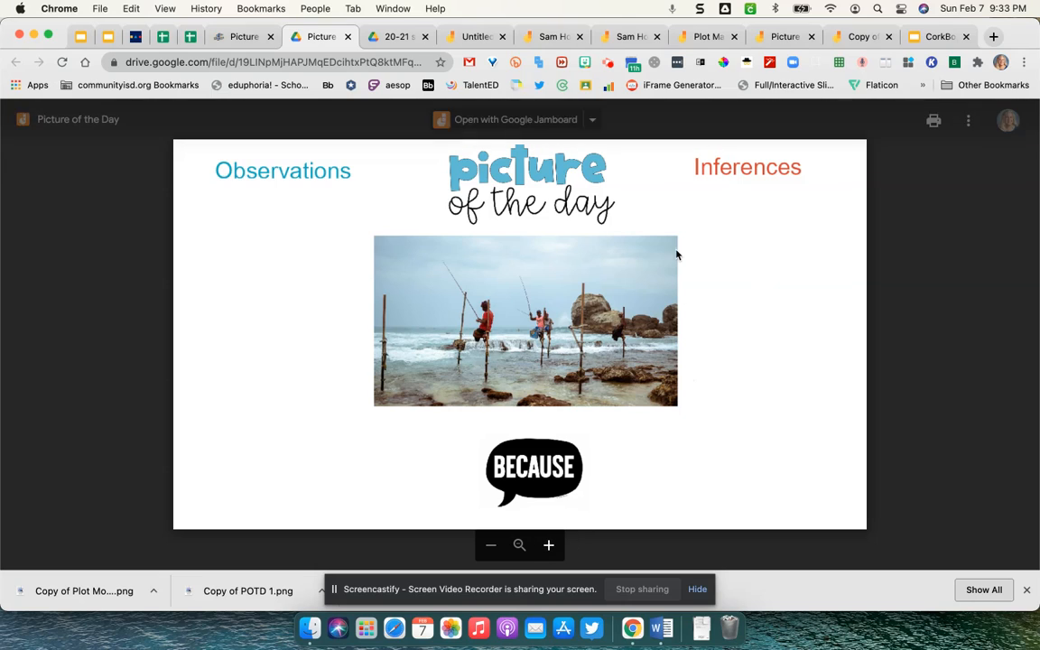
pyautogui.click(591, 121)
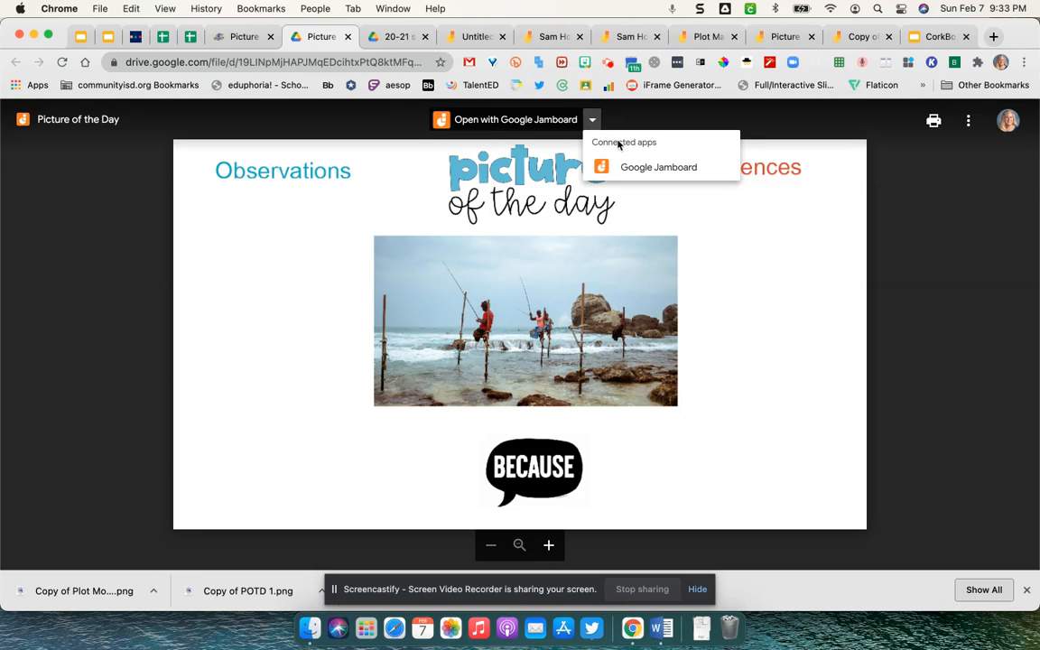
pyautogui.click(638, 169)
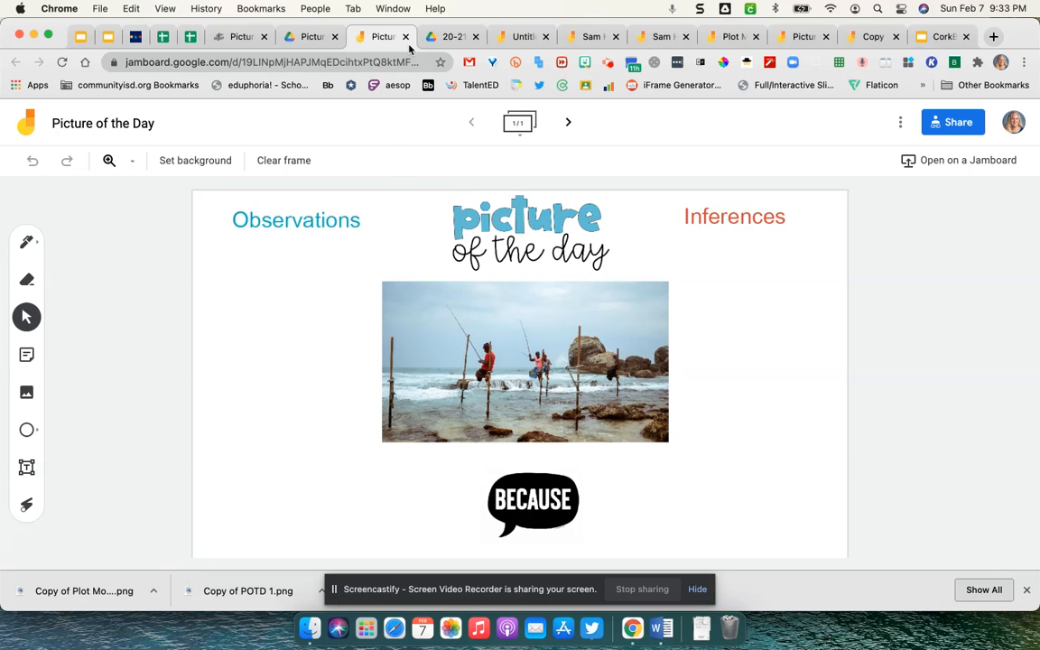
pyautogui.click(240, 41)
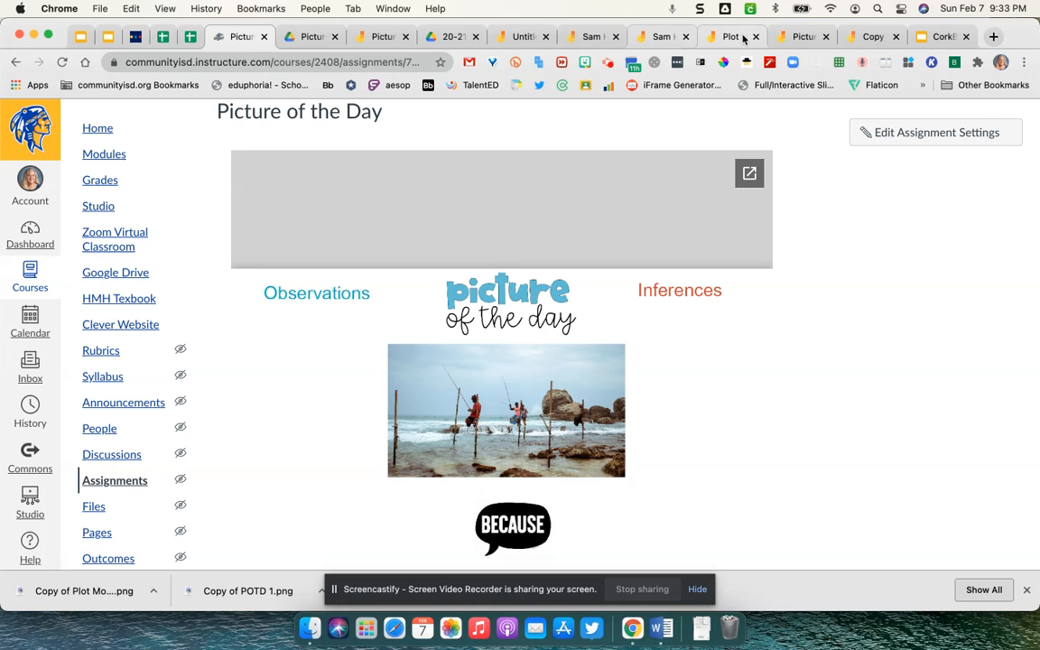
pyautogui.click(798, 39)
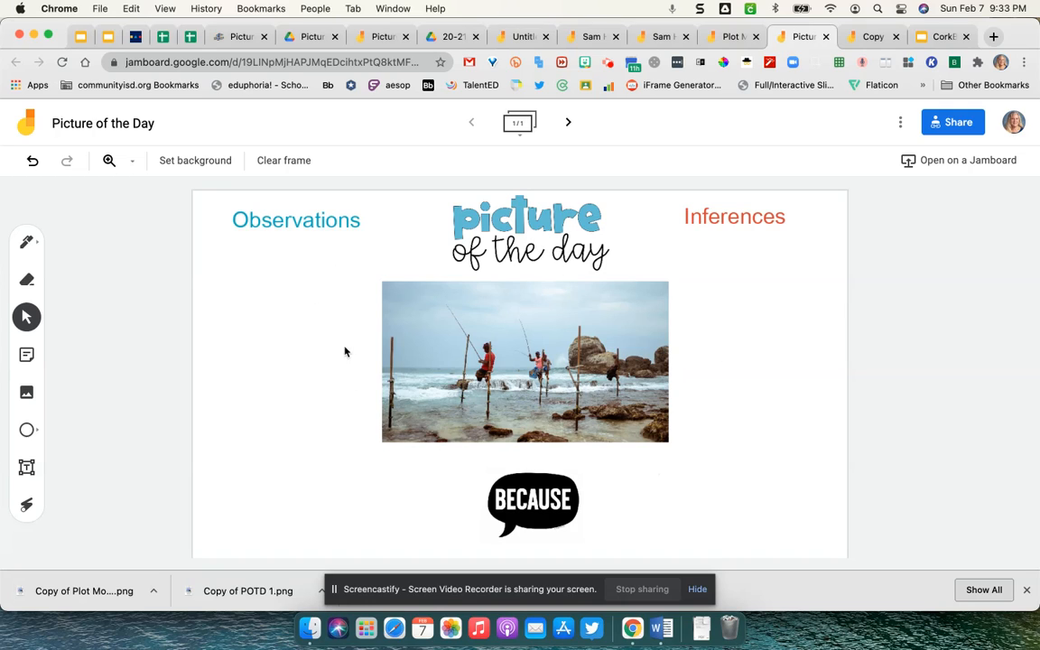
# Step: Switch to the Plot Map Jam and set the downloaded Plot Mountain PNG as its frame background
pyautogui.click(729, 38)
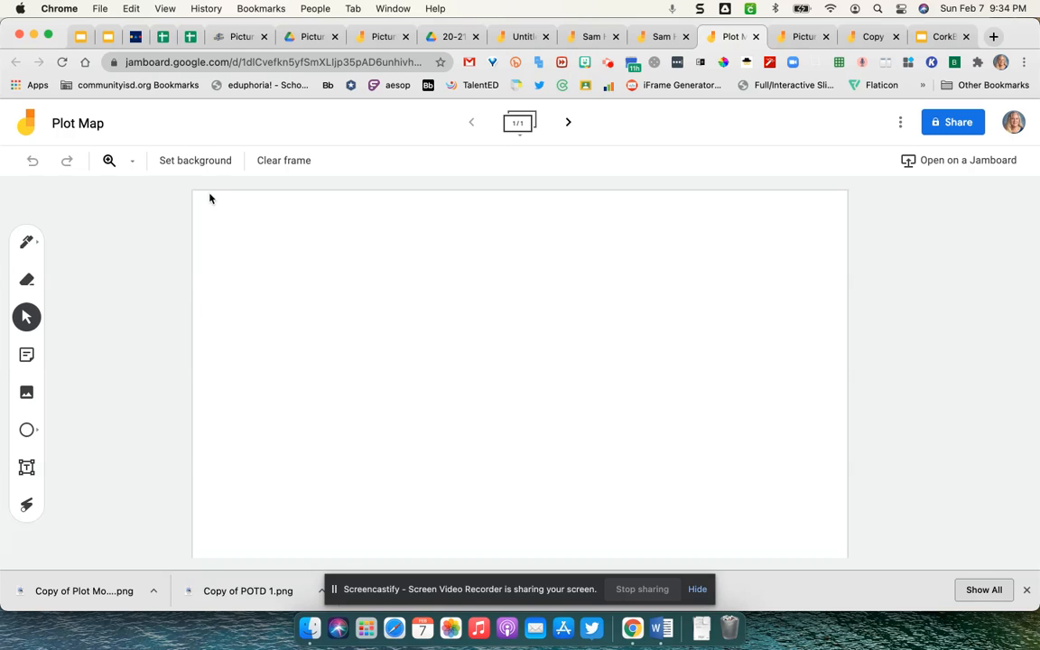
pyautogui.click(195, 161)
pyautogui.click(397, 270)
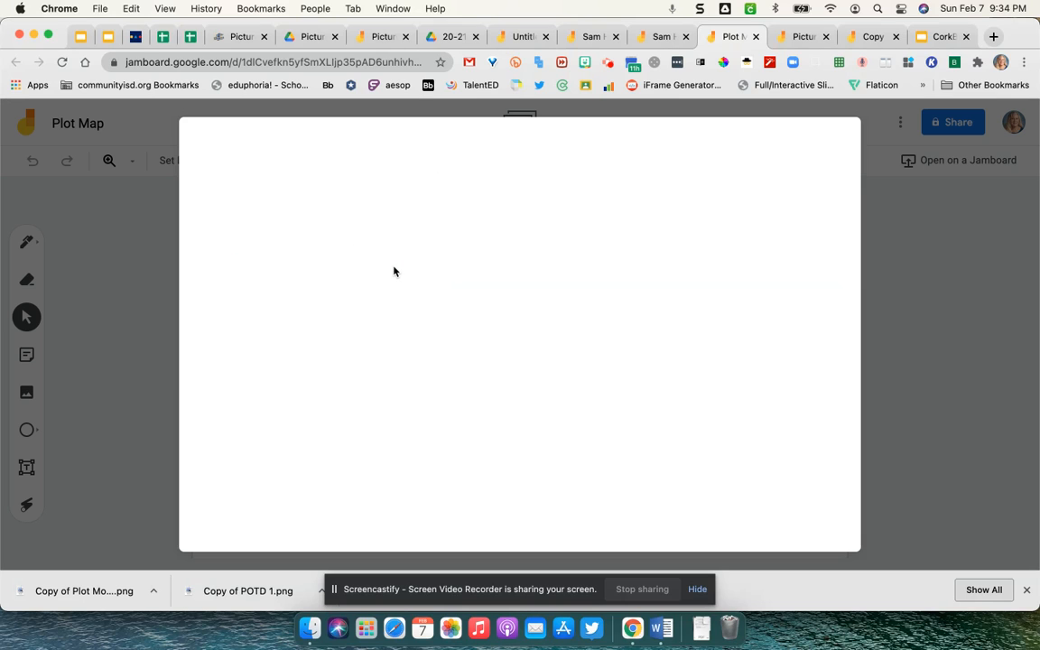
pyautogui.moveTo(137, 589); pyautogui.dragTo(523, 390)
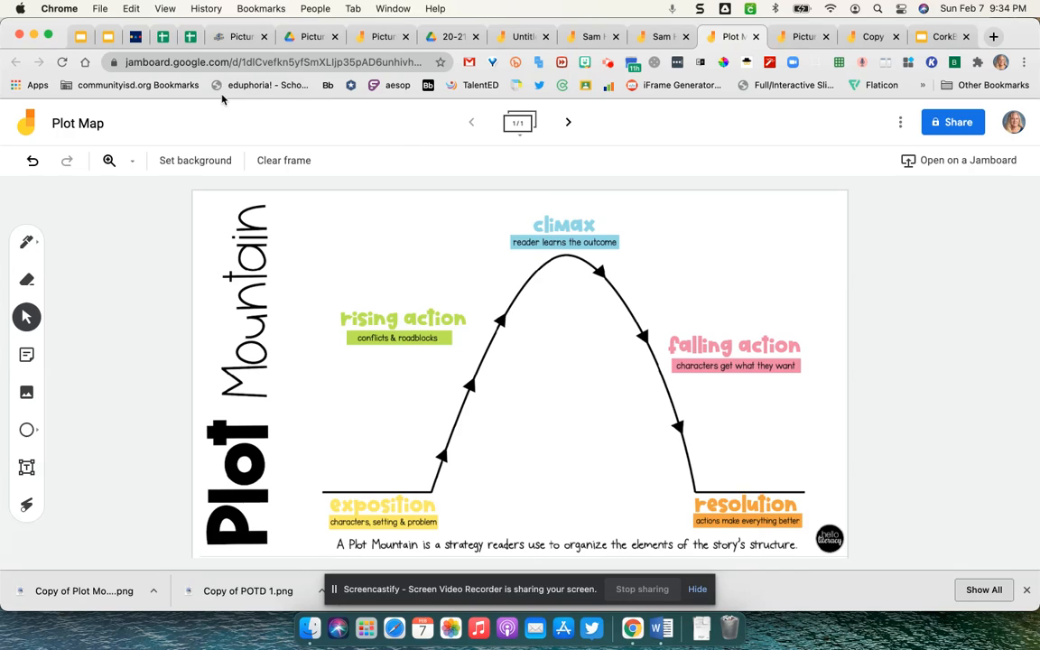
# Step: Return to the ELAR course in Canvas and open its Modules page
pyautogui.click(236, 37)
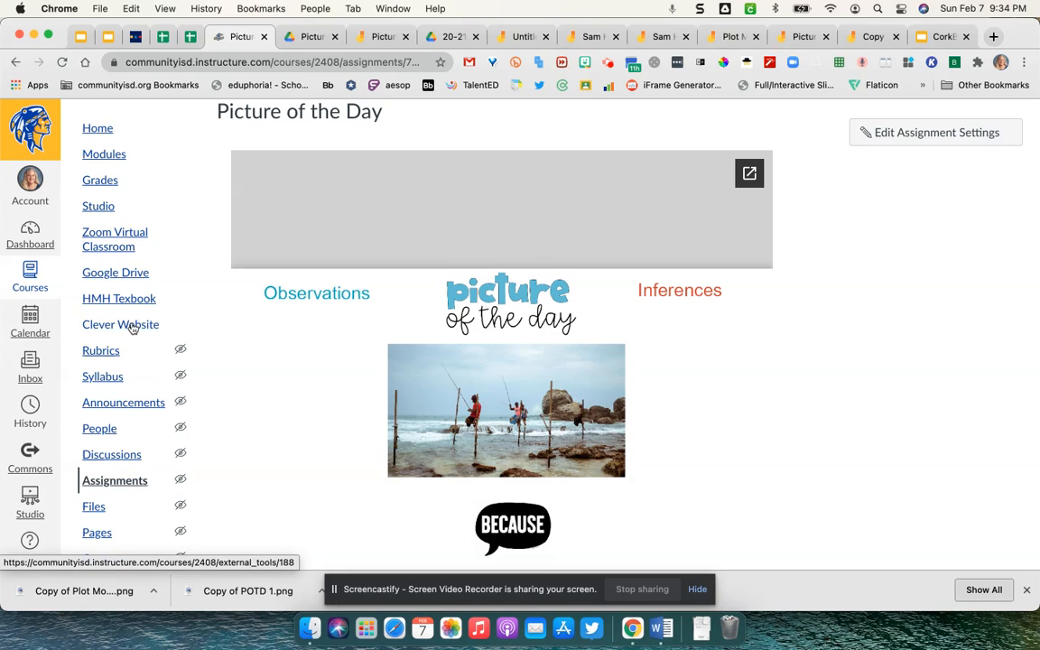
pyautogui.scroll(2, 130, 325)
pyautogui.click(112, 215)
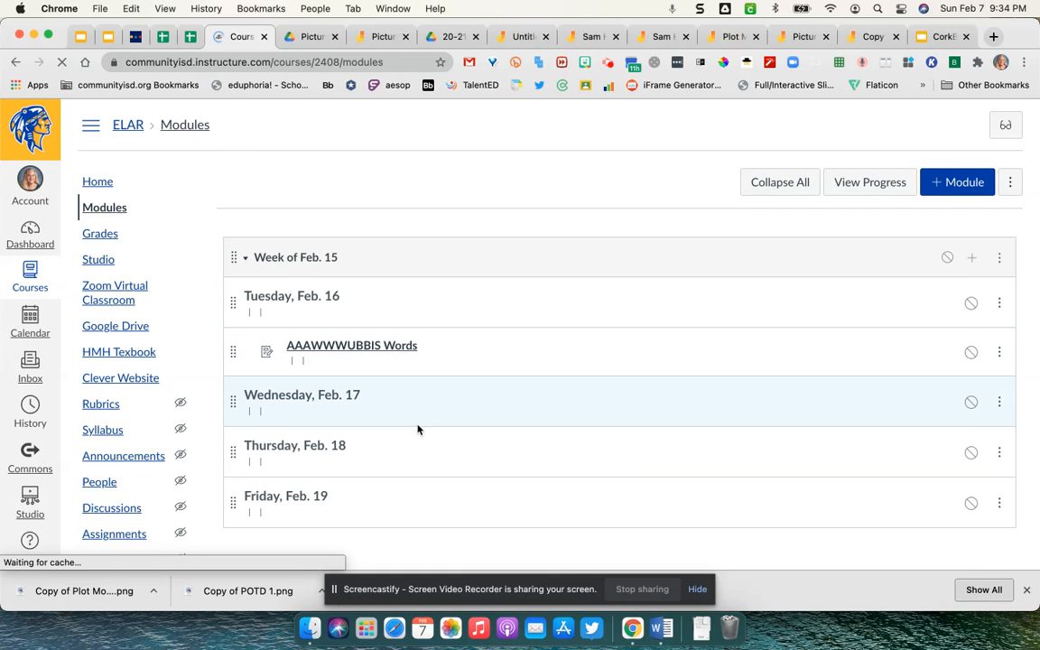
# Step: Find the Sam Houston Research Presentation under Monday, Feb. 1 in the weekly modules and open it
pyautogui.scroll(-15, 417, 427)
pyautogui.scroll(-15, 417, 428)
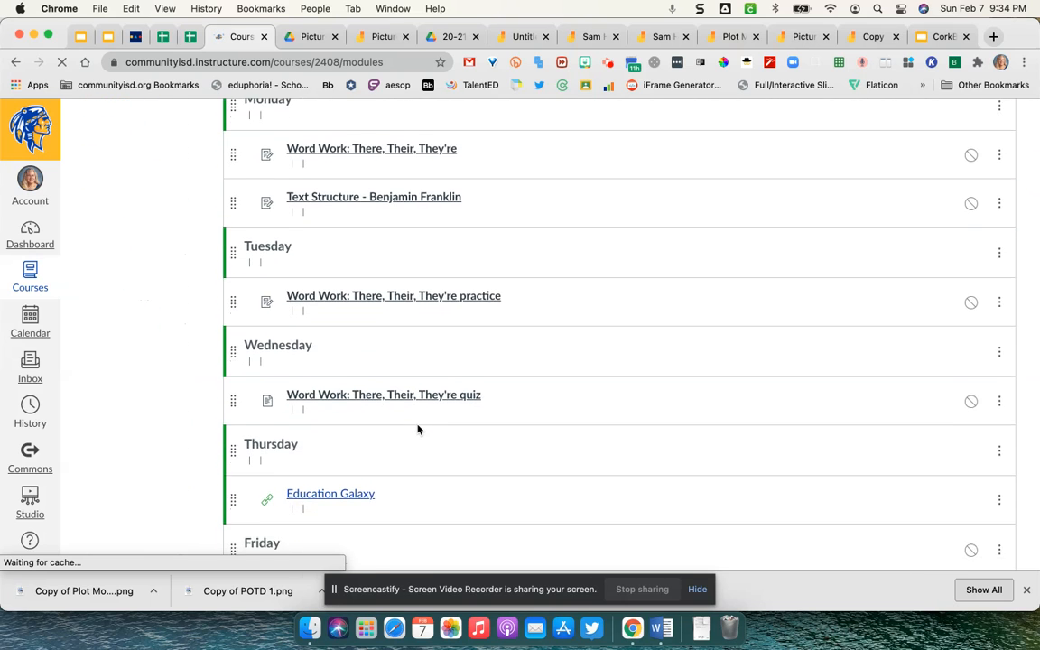
pyautogui.scroll(-12, 417, 429)
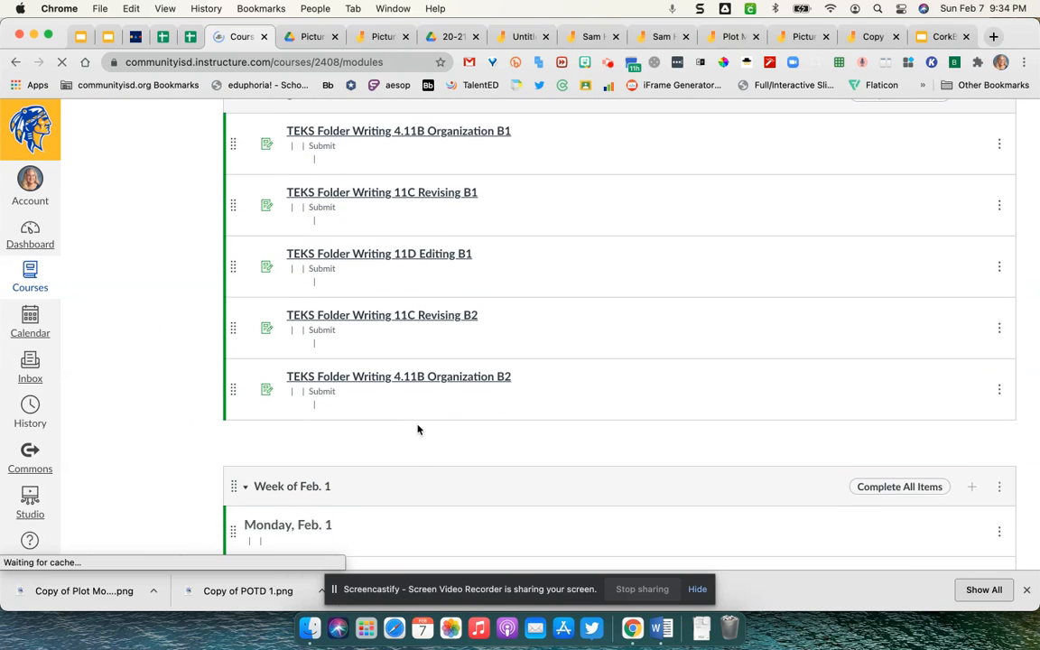
pyautogui.scroll(1, 417, 429)
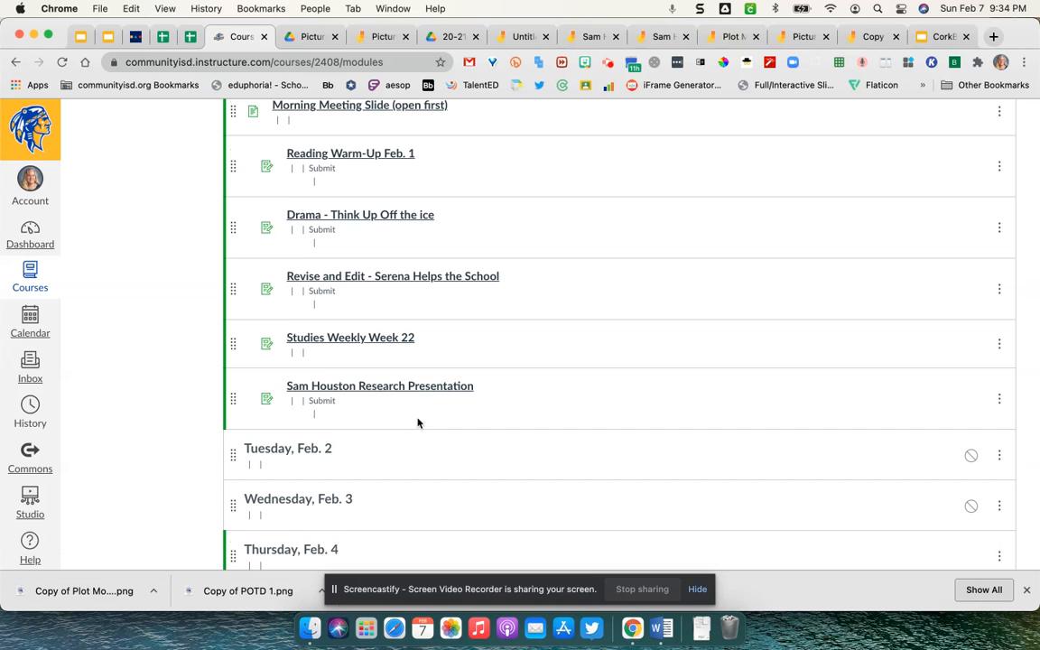
pyautogui.scroll(-10, 417, 393)
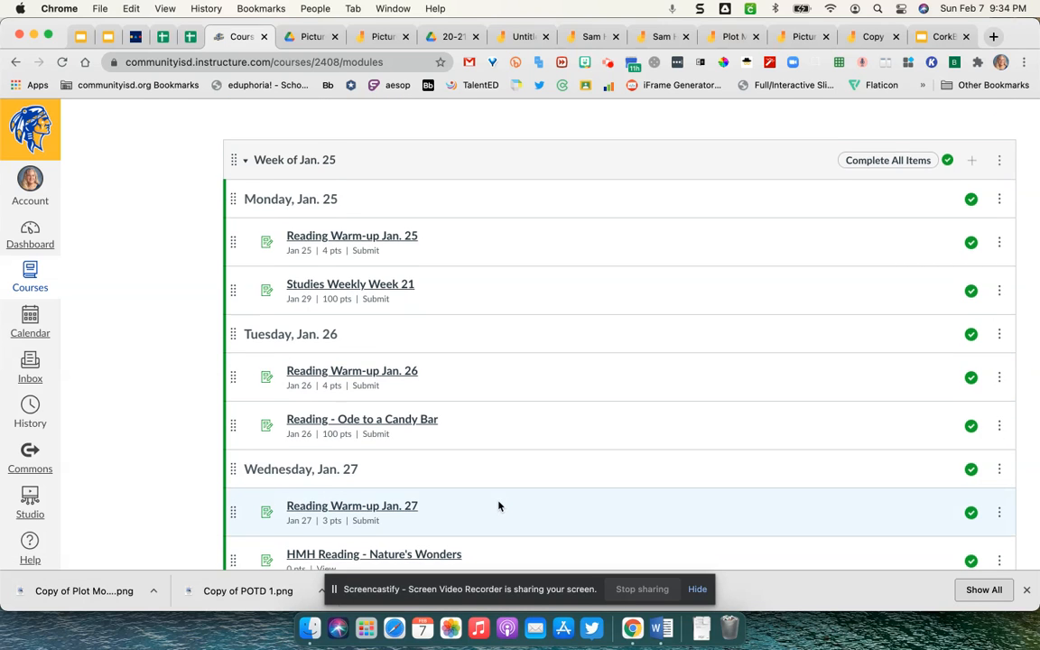
pyautogui.scroll(-5, 498, 505)
pyautogui.scroll(-5, 498, 505)
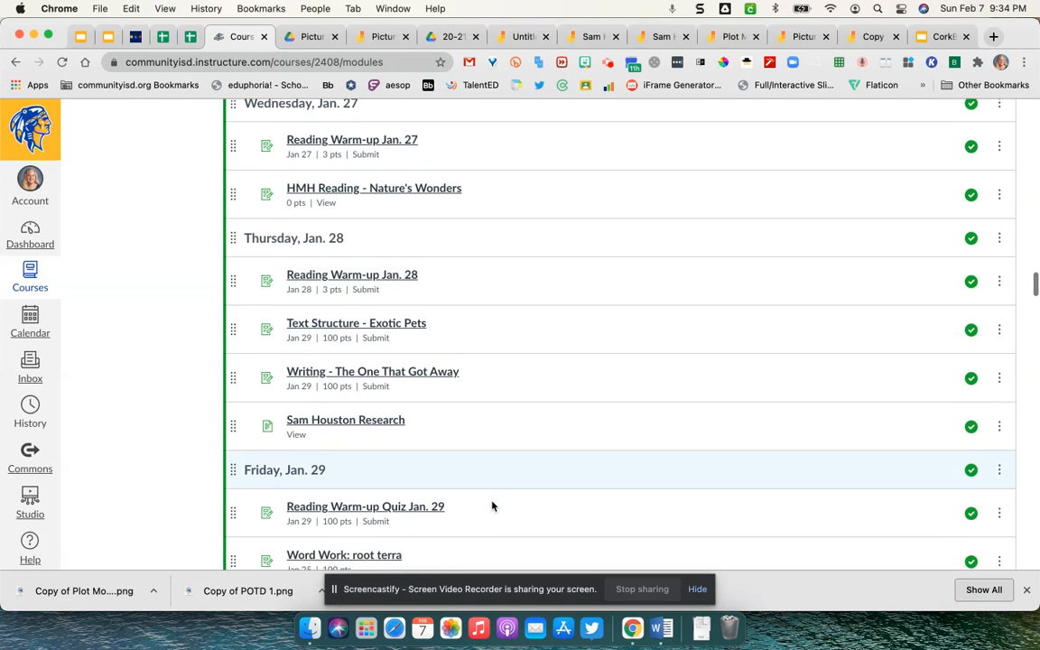
pyautogui.scroll(20, 492, 506)
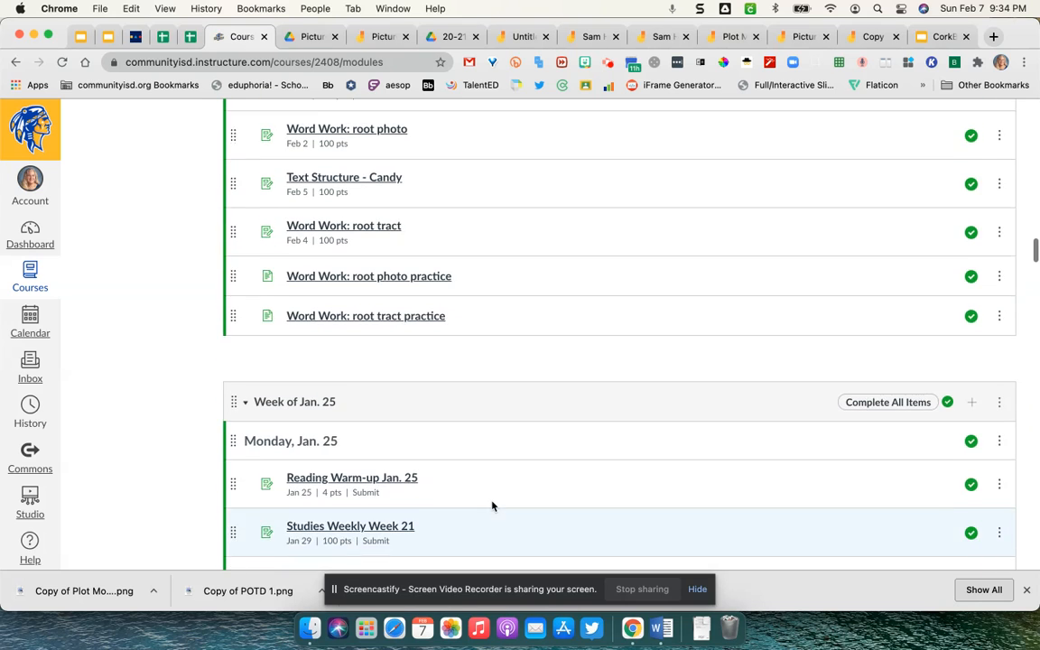
pyautogui.scroll(5, 405, 341)
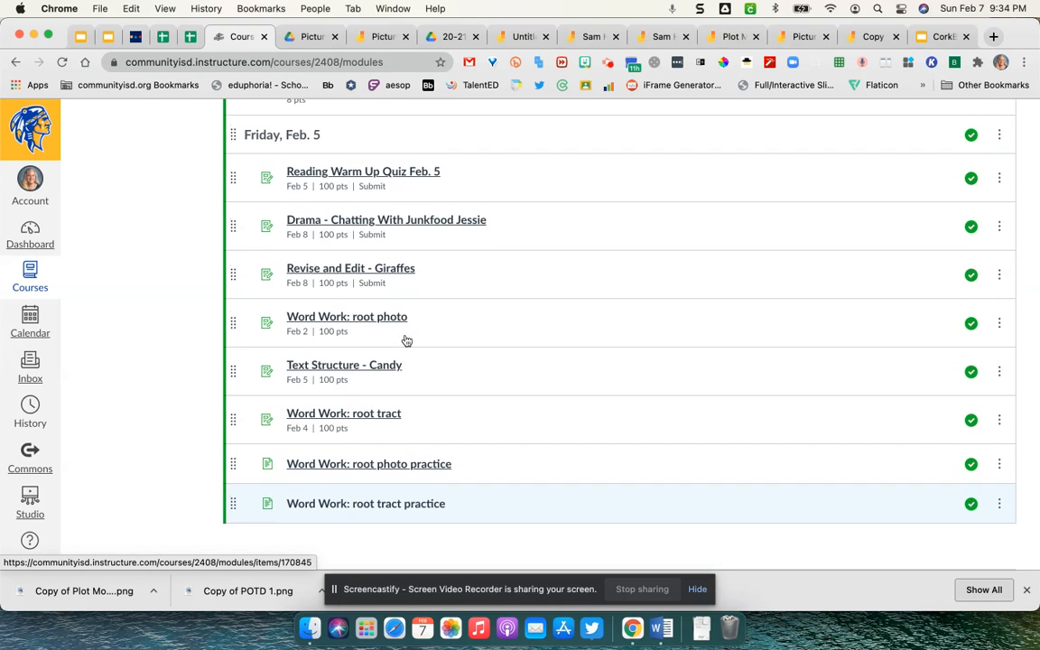
pyautogui.scroll(6, 405, 341)
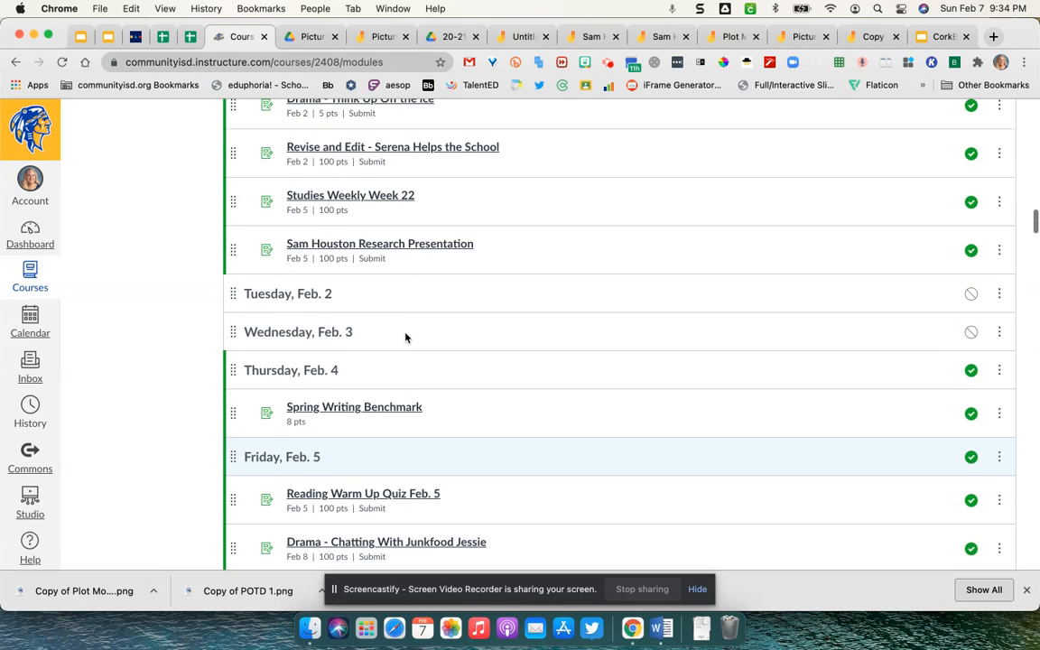
pyautogui.click(389, 249)
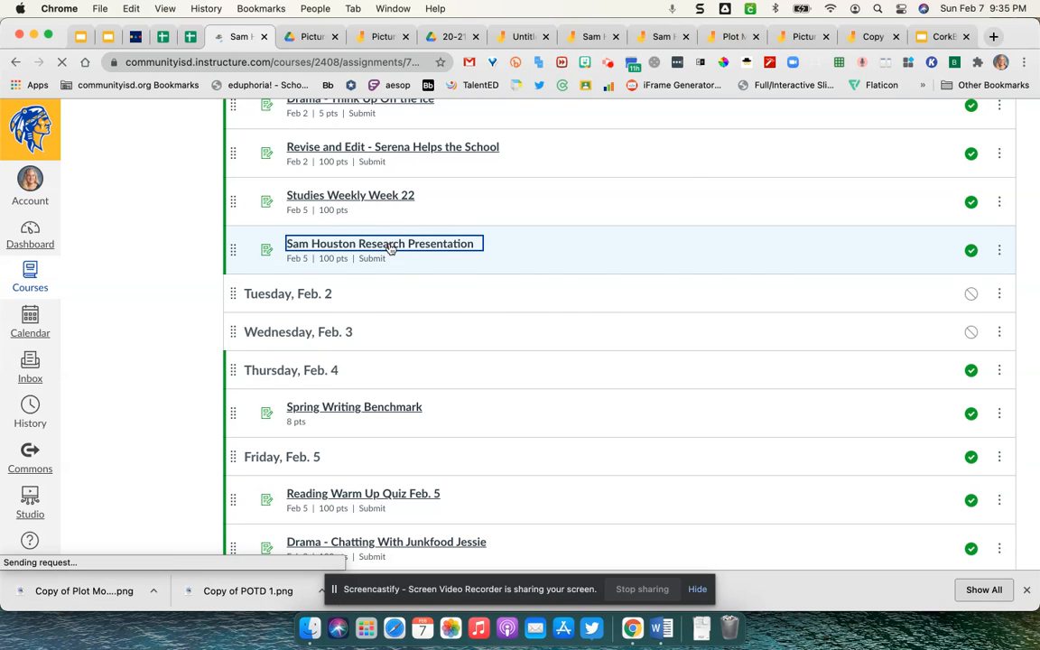
# Step: Review the assignment's instructions about Jamboard sharing and the embedded bibliography example
pyautogui.scroll(-5, 711, 332)
pyautogui.scroll(-1, 711, 332)
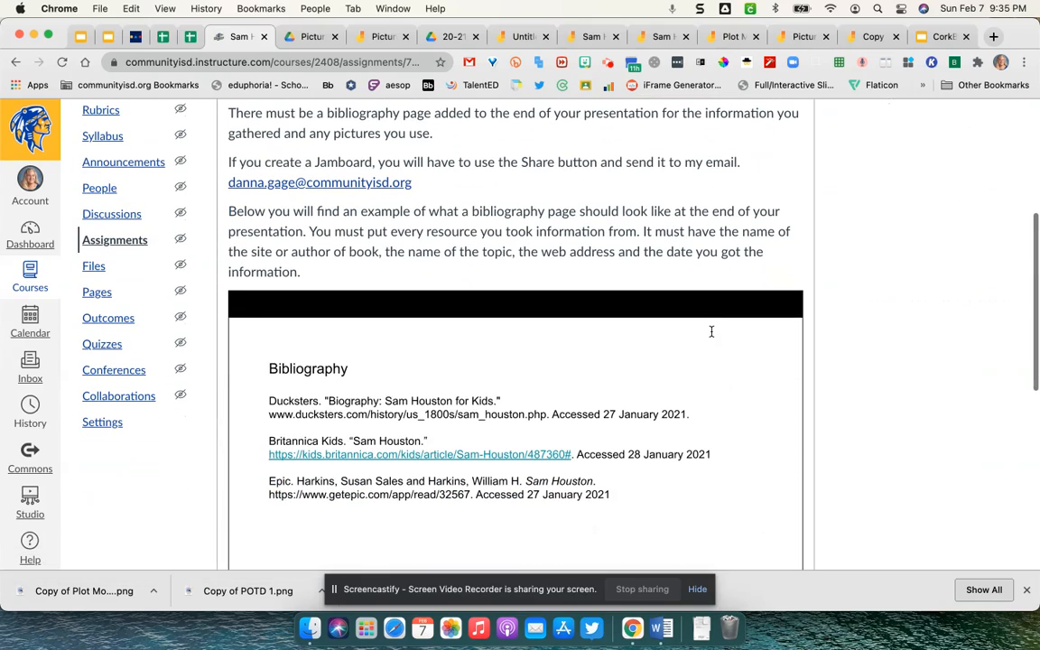
pyautogui.scroll(-10, 842, 423)
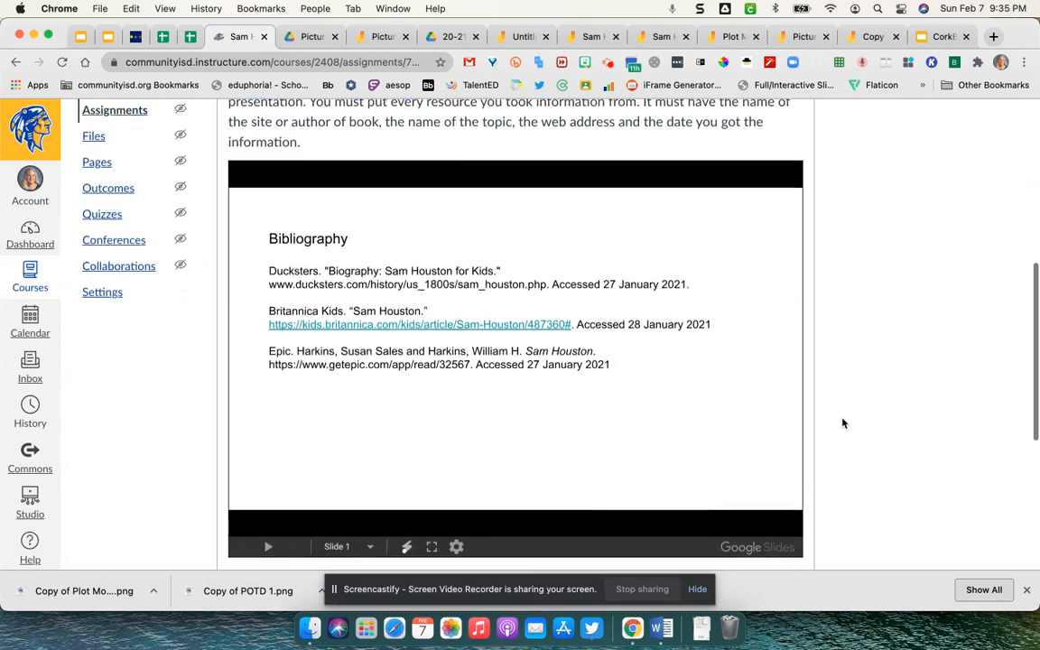
pyautogui.scroll(12, 842, 423)
pyautogui.scroll(4, 842, 423)
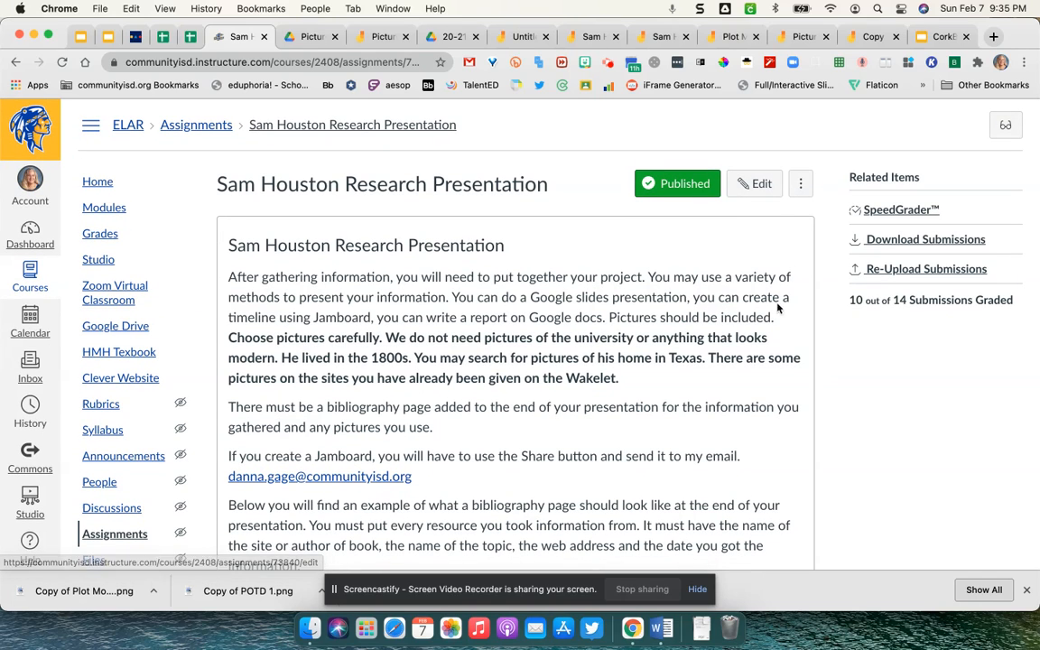
# Step: Enter Student View and start an assignment submission with the Google Drive (LTI 1.3) option, going as far as its file selection
pyautogui.click(1008, 127)
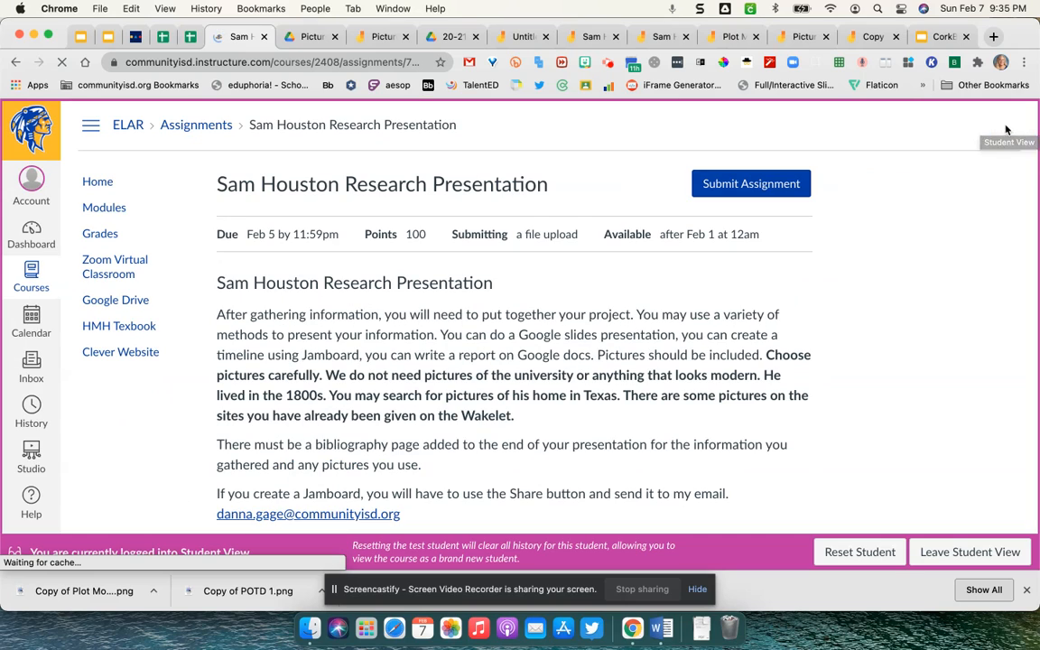
pyautogui.click(782, 197)
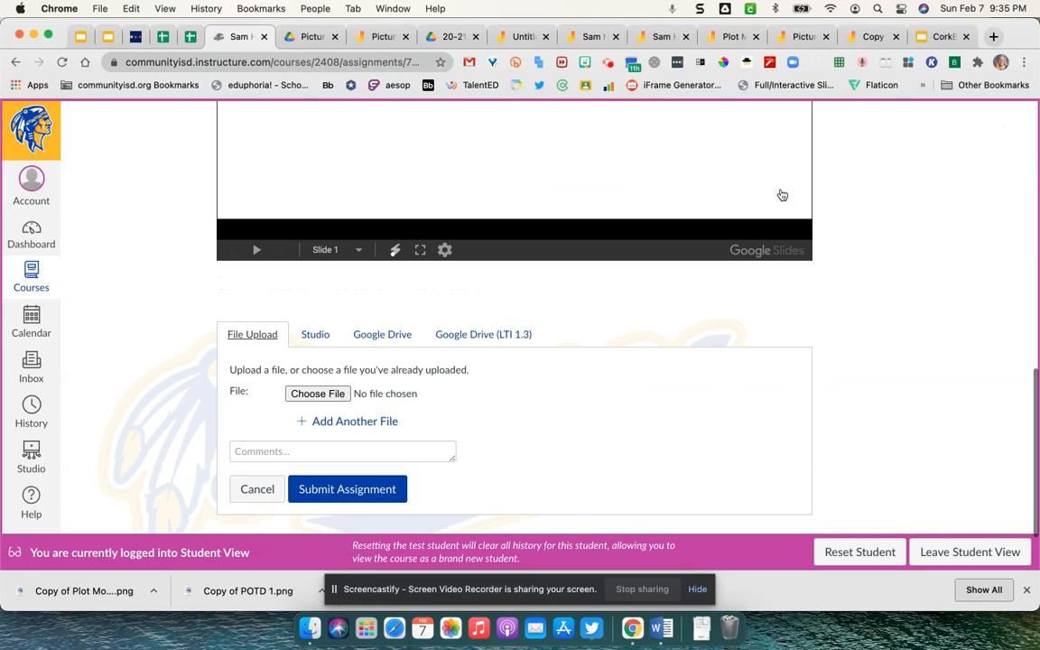
pyautogui.click(472, 334)
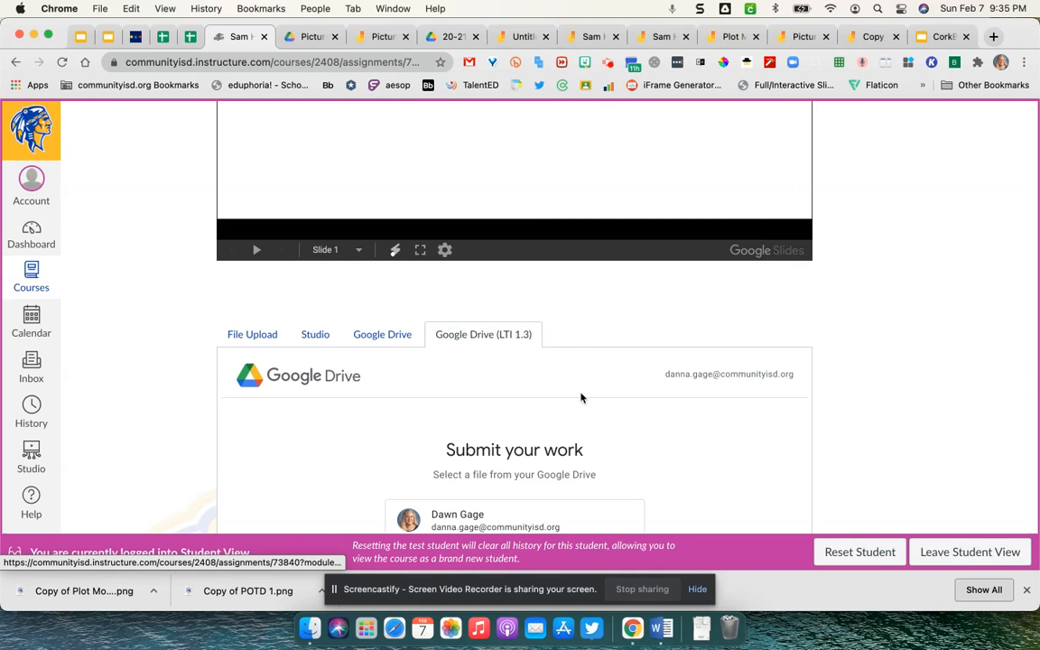
pyautogui.scroll(-3, 634, 446)
pyautogui.click(580, 433)
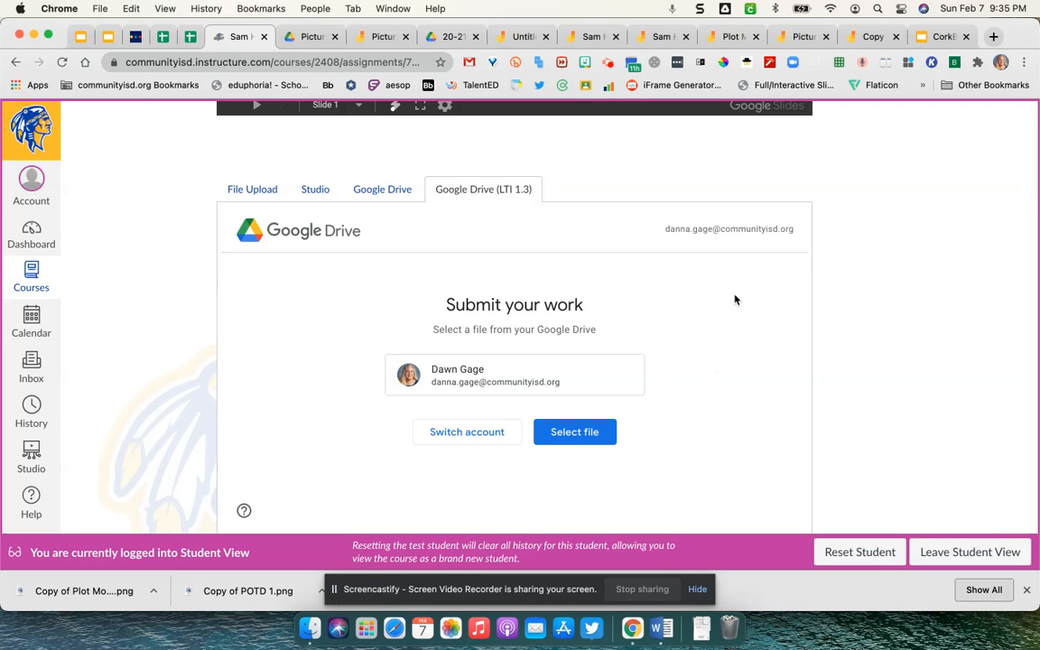
# Step: Switch from the assignment submission page to the Sam Houston Jam's Accomplishments frame
pyautogui.scroll(5, 735, 299)
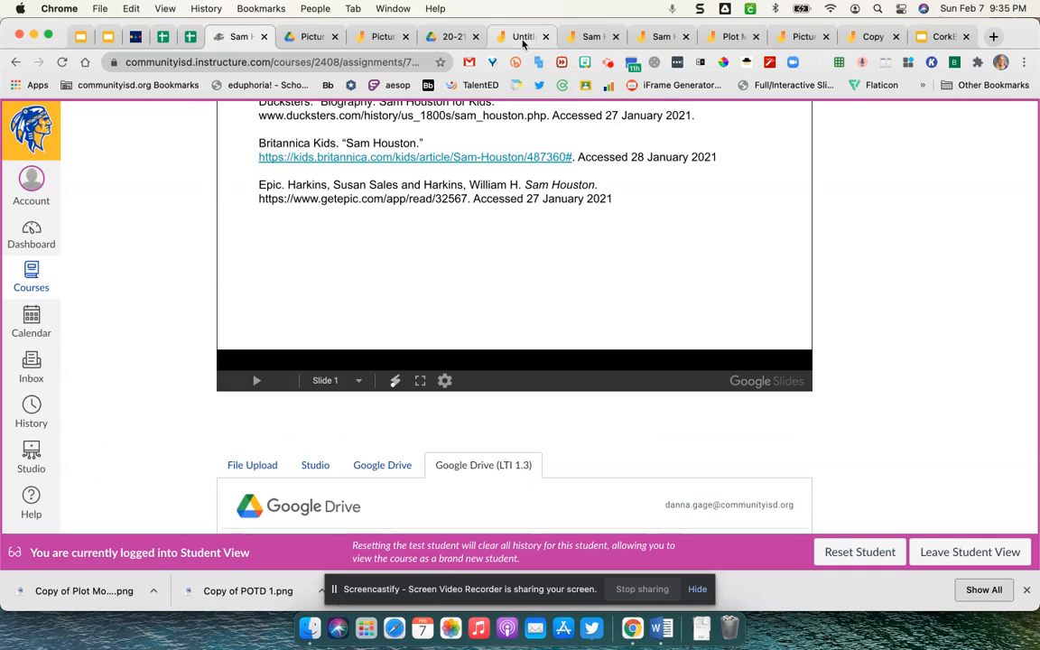
pyautogui.click(589, 36)
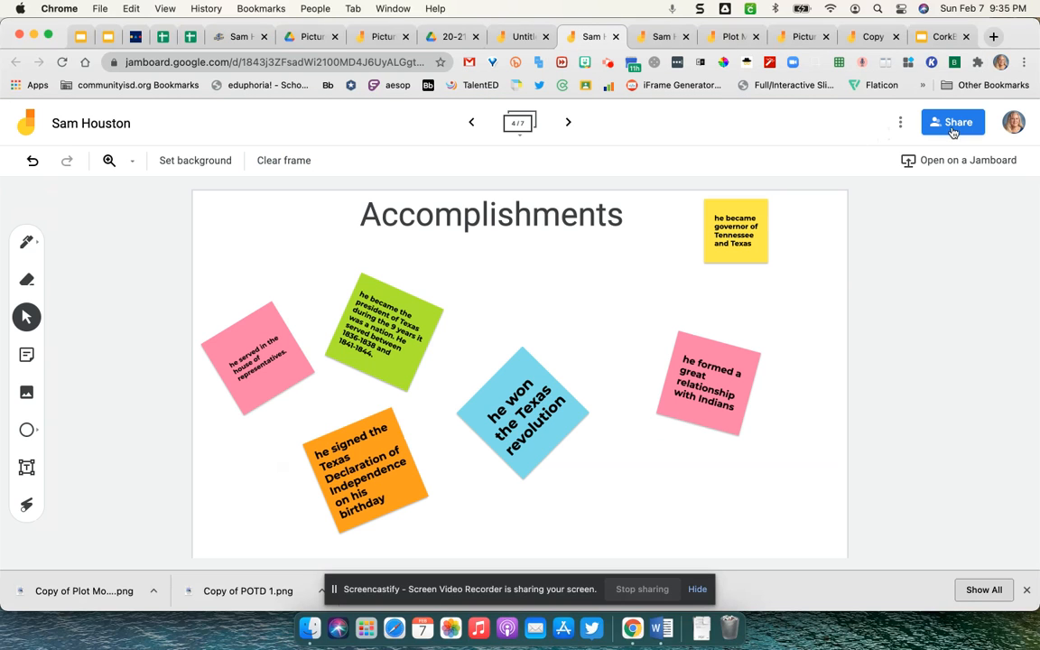